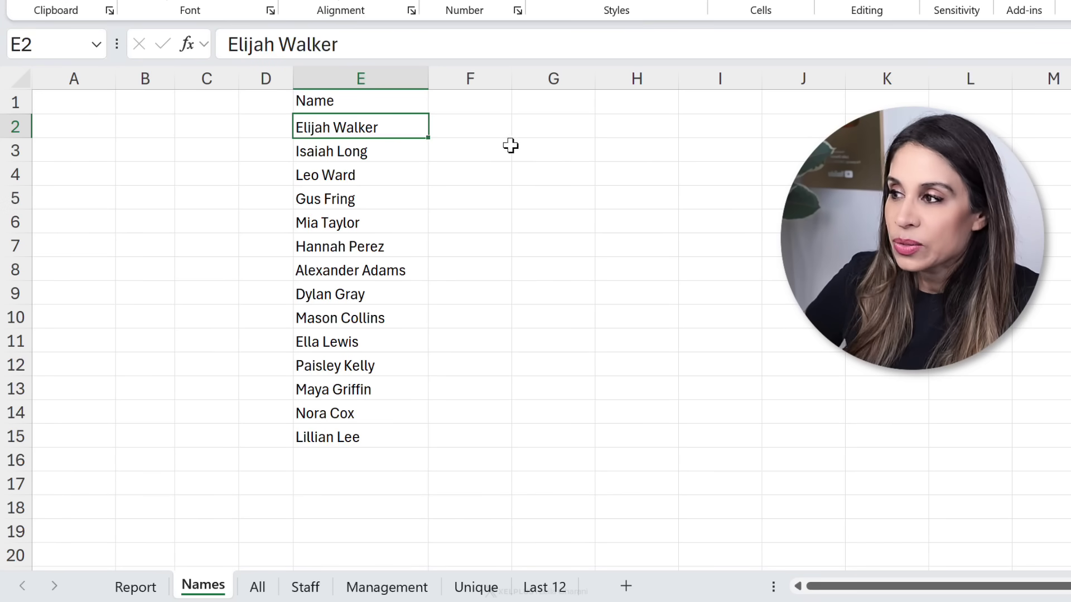
On the Names sheet, try a spilling whole-column E formula in H1, then clear it
left_click(380, 177)
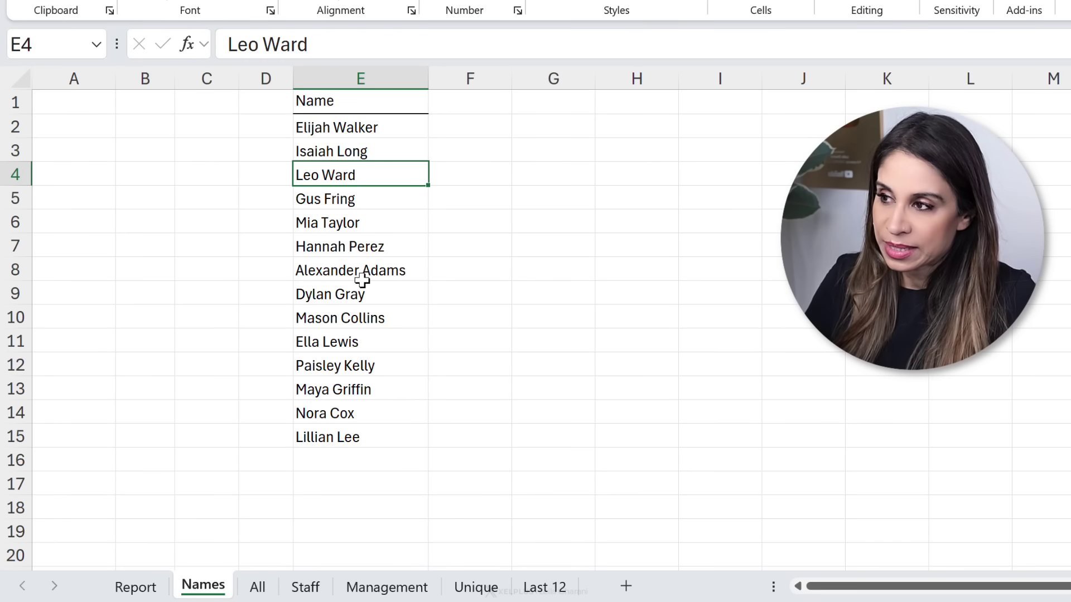
left_click(654, 102)
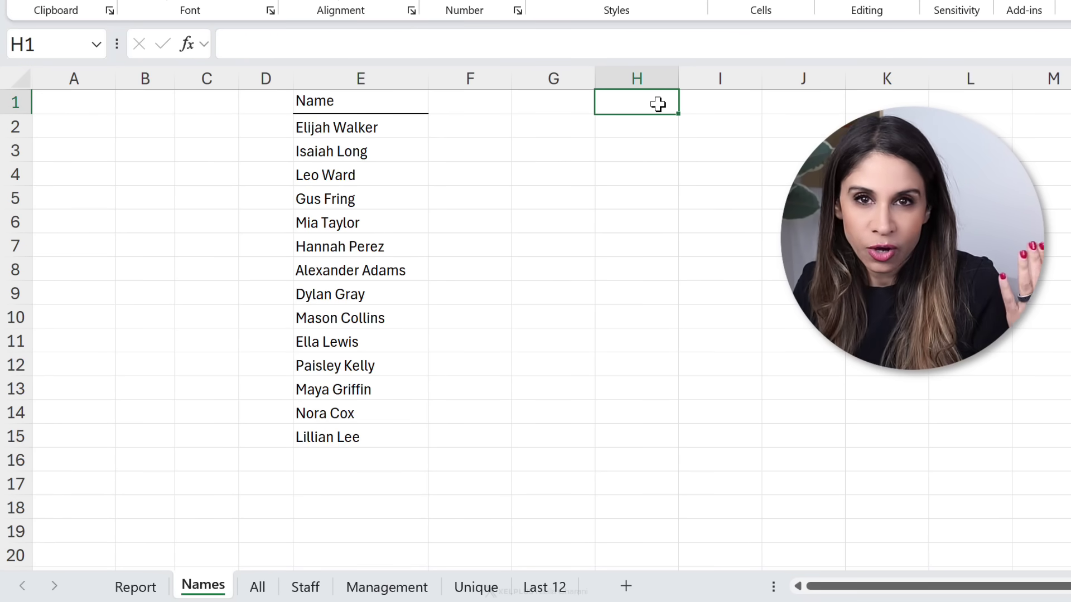
type("=")
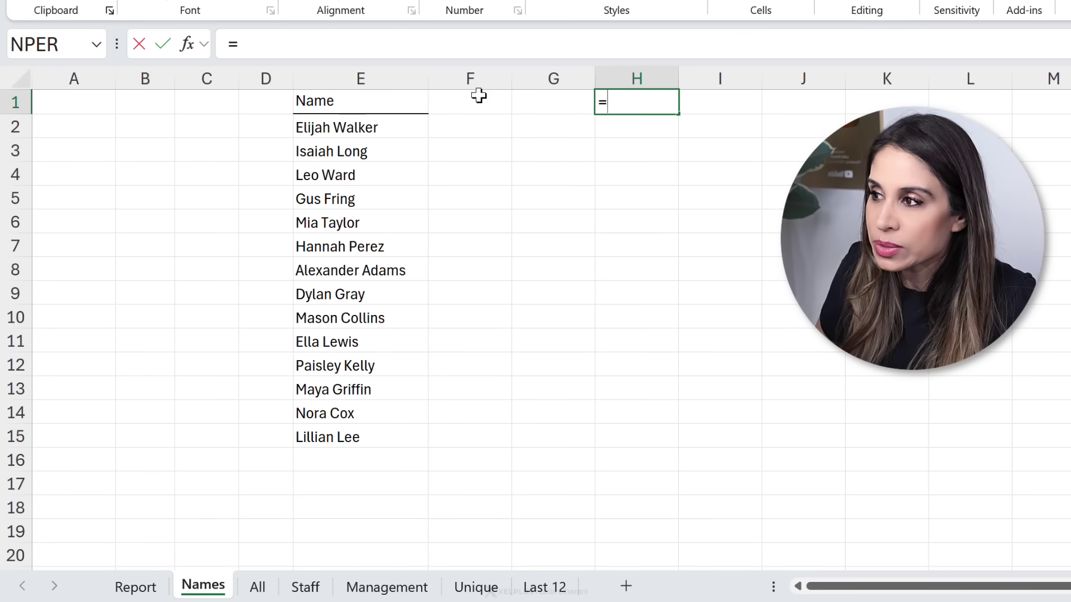
left_click(387, 77)
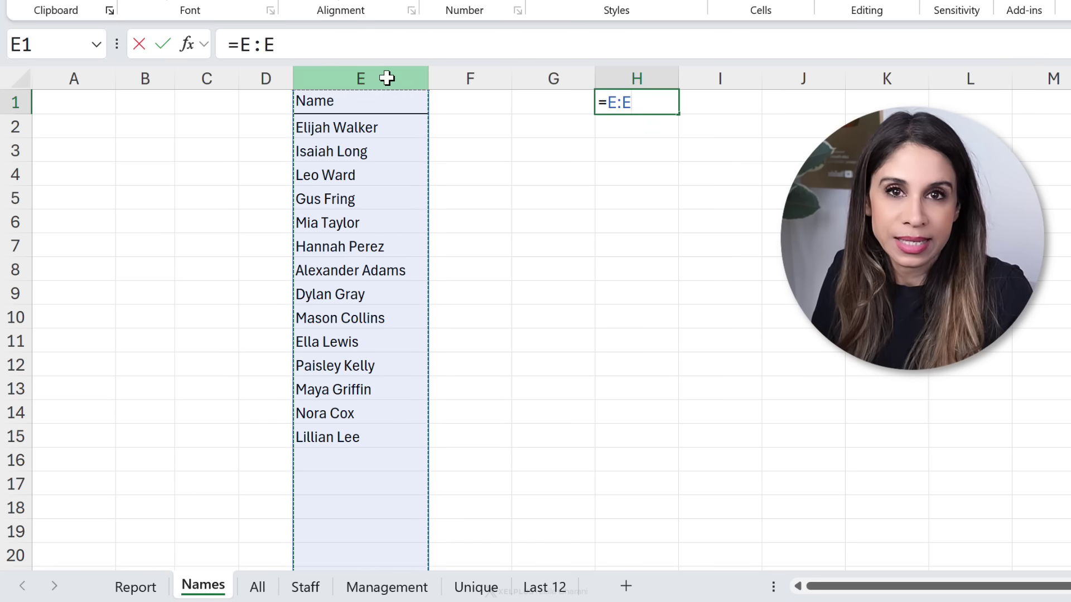
key("Return")
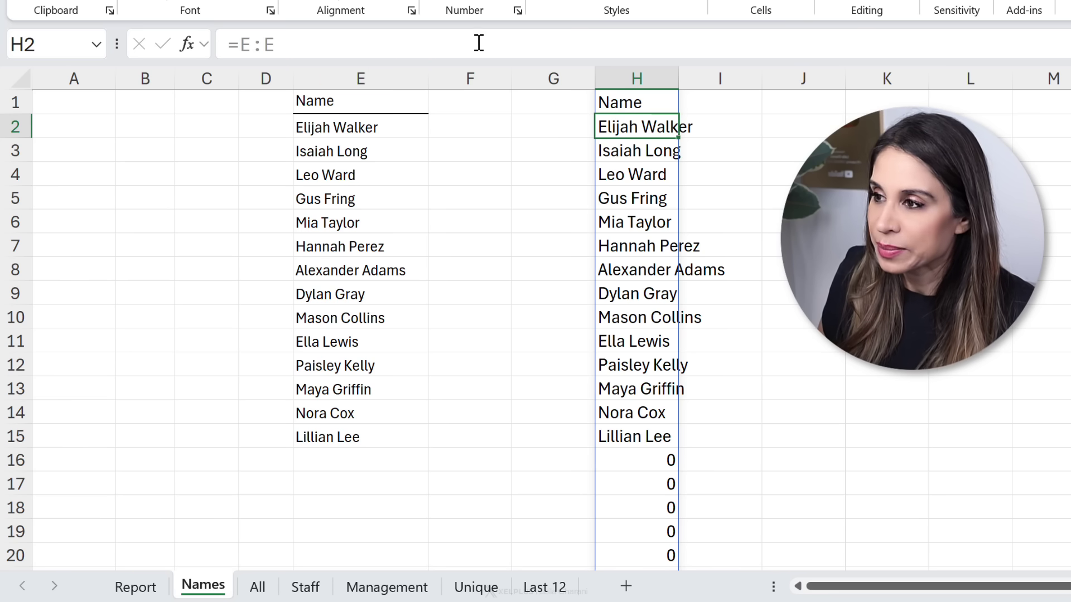
left_click(638, 110)
key("Delete")
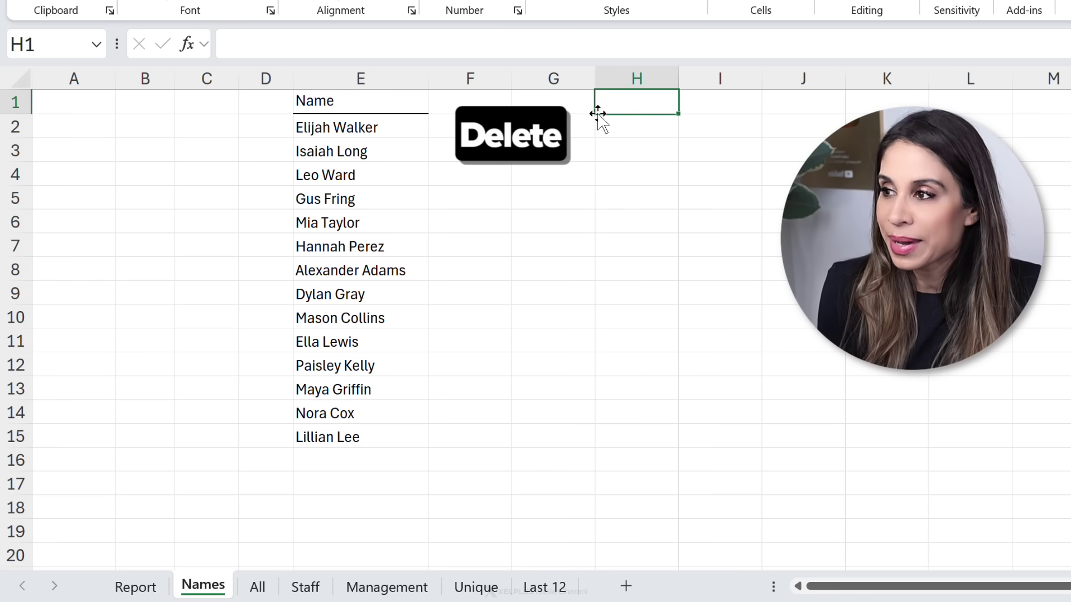
left_click(383, 104)
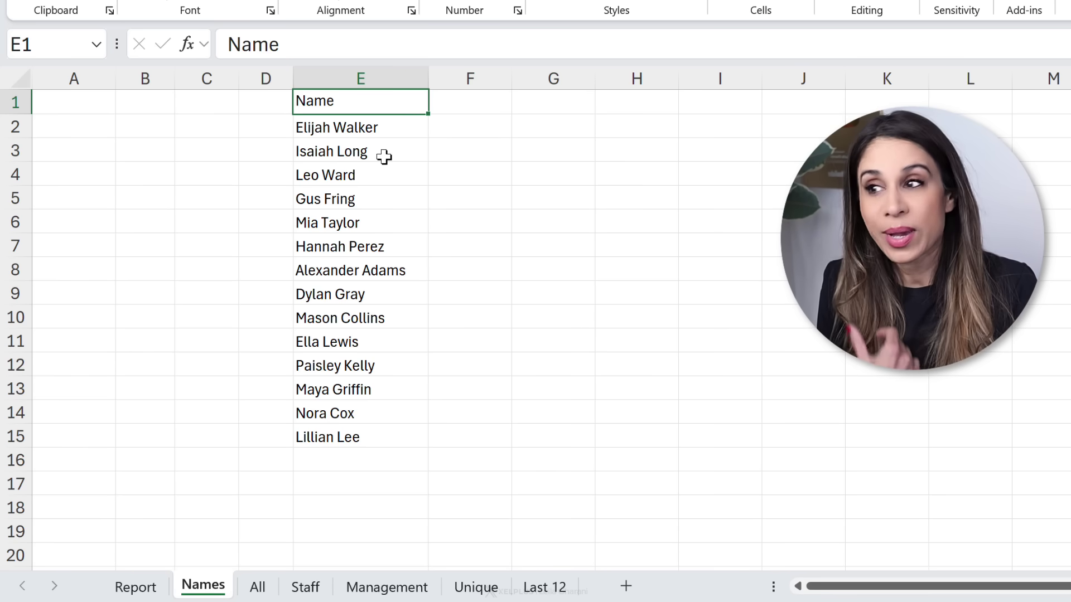
Enter =Names!E:E in Report's A1 to spill the whole name column
left_click(137, 586)
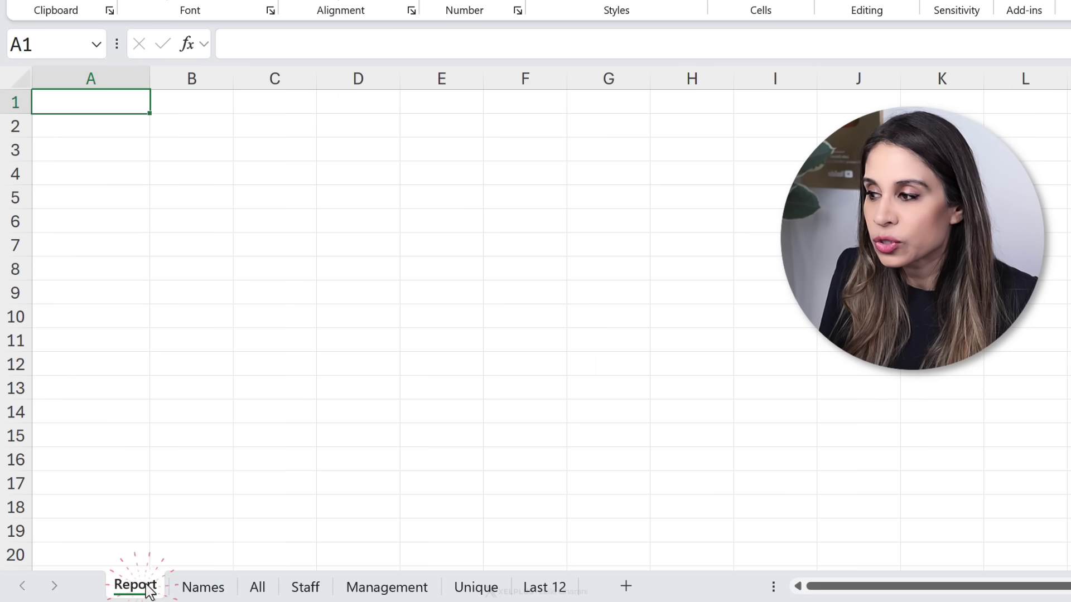
type("=")
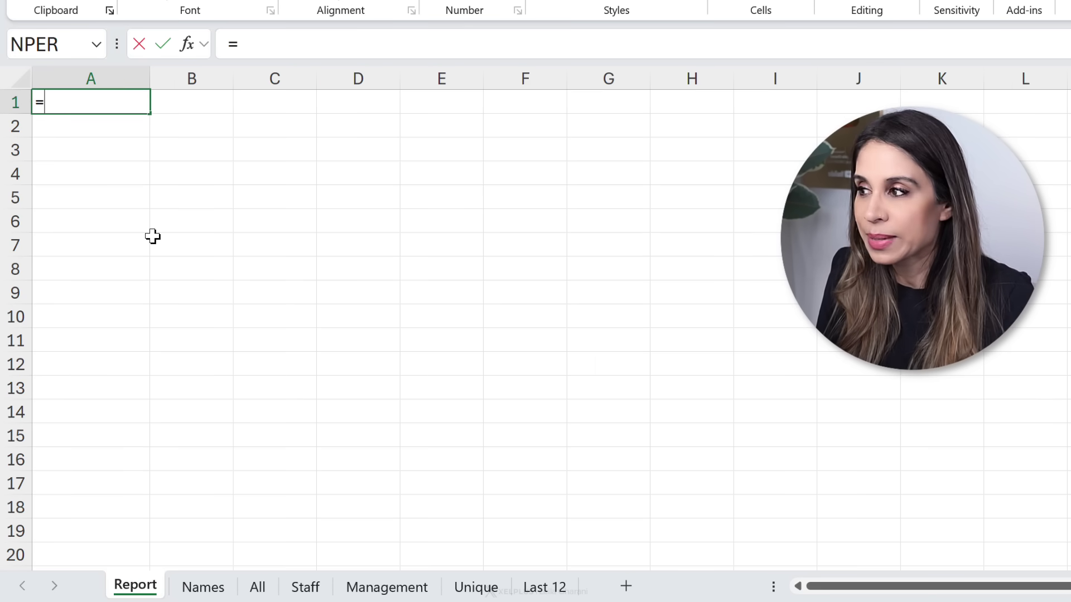
left_click(203, 586)
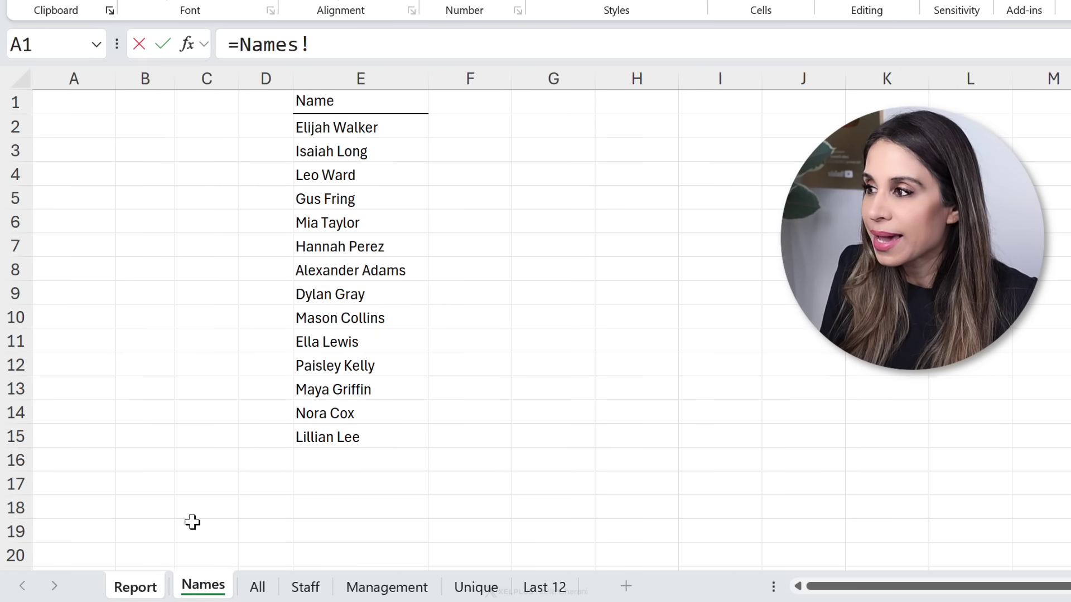
left_click(367, 72)
key("Return")
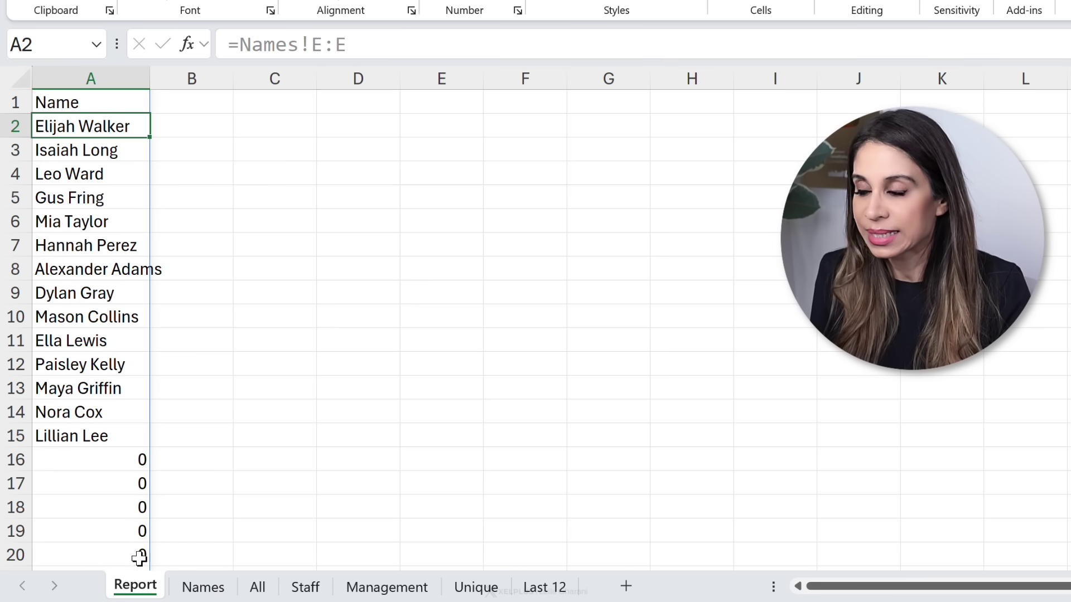
Add a new name in E16 below the Names list, then return to Report
left_click(187, 587)
left_click(399, 463)
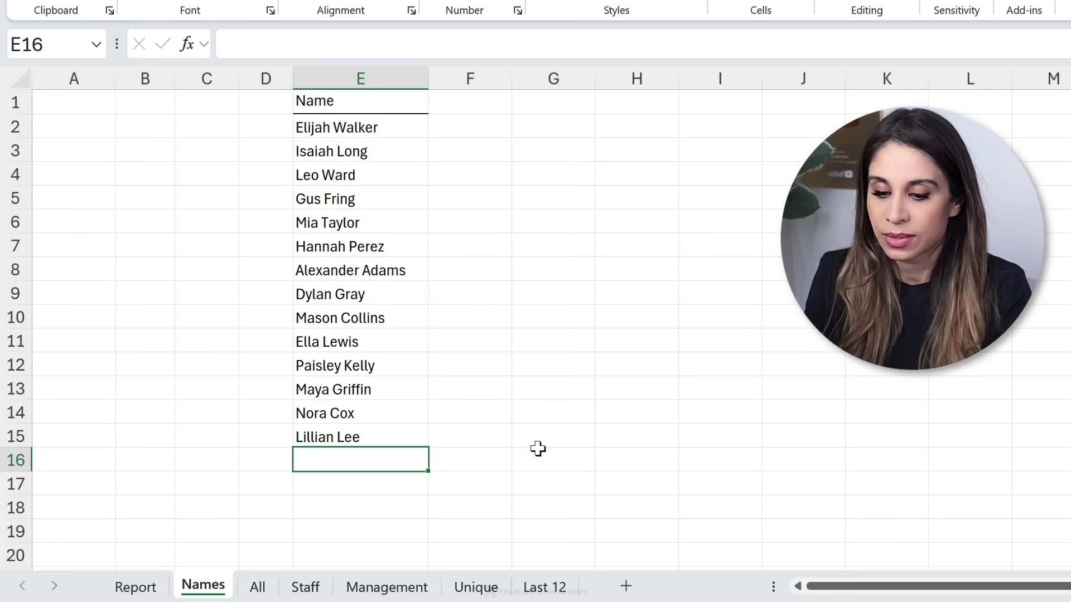
type("Leila G")
key("Return")
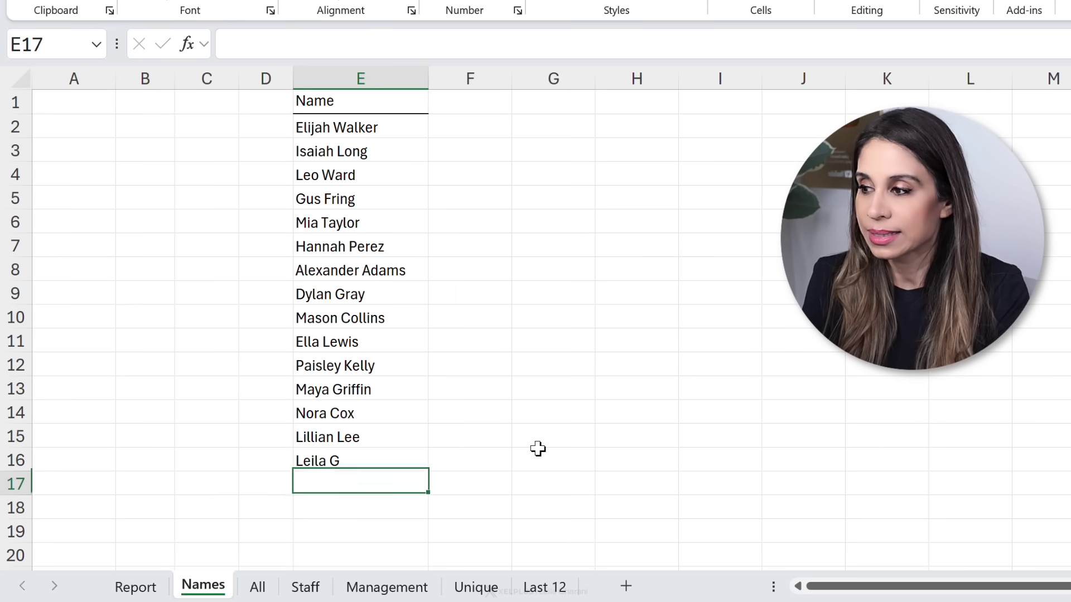
left_click(167, 581)
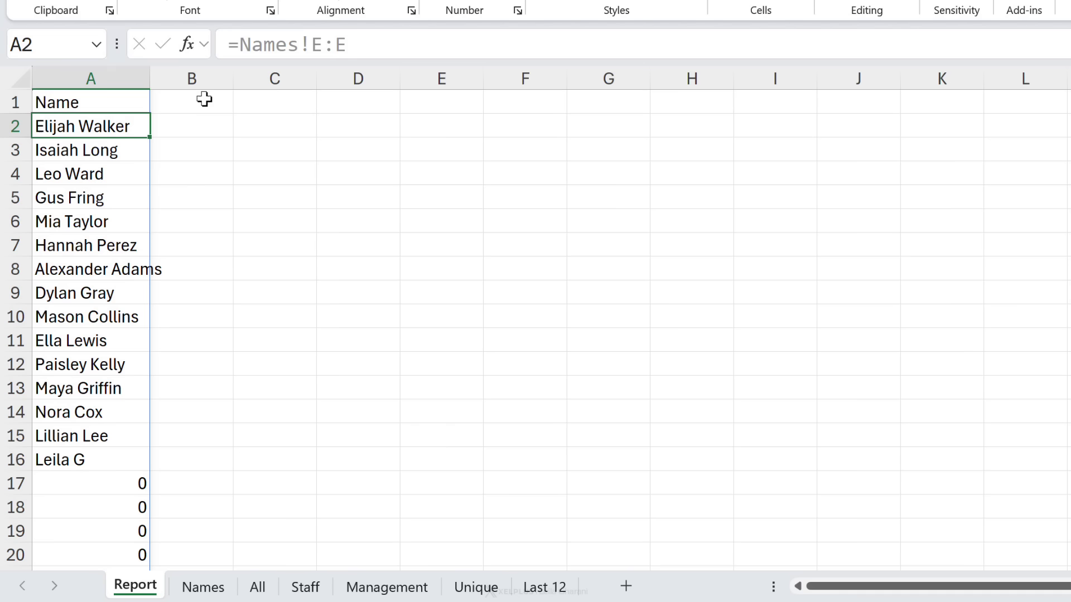
left_click(226, 106)
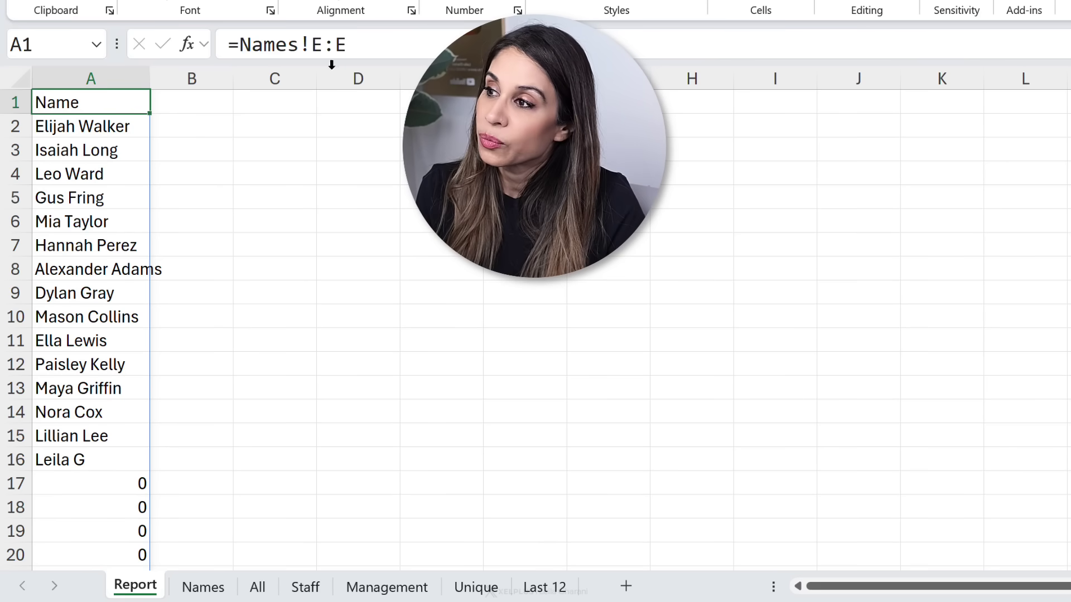
Insert a dot so A1 reads =Names!E:.E, ending the spill at the last name
left_click(335, 45)
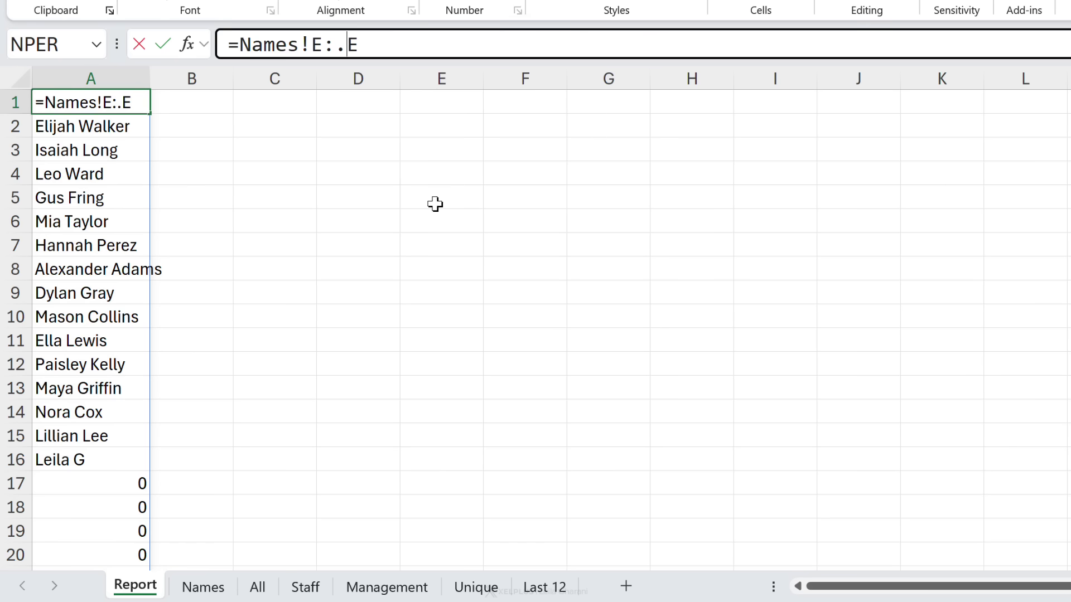
type(".")
key("Return")
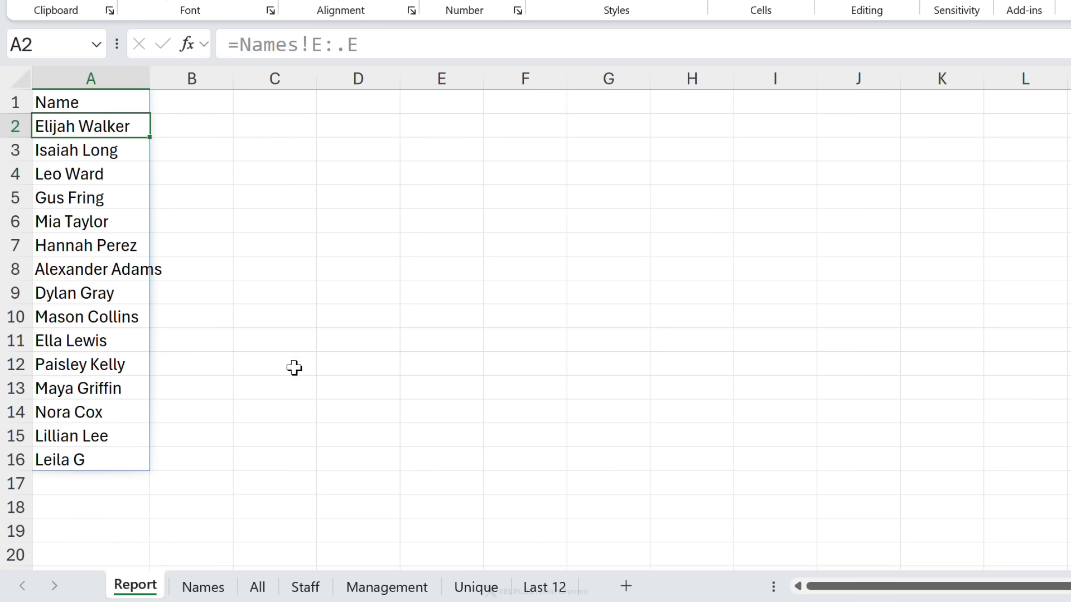
scroll(280, 376, "down", 2)
scroll(195, 404, "up", 2)
left_click(91, 101)
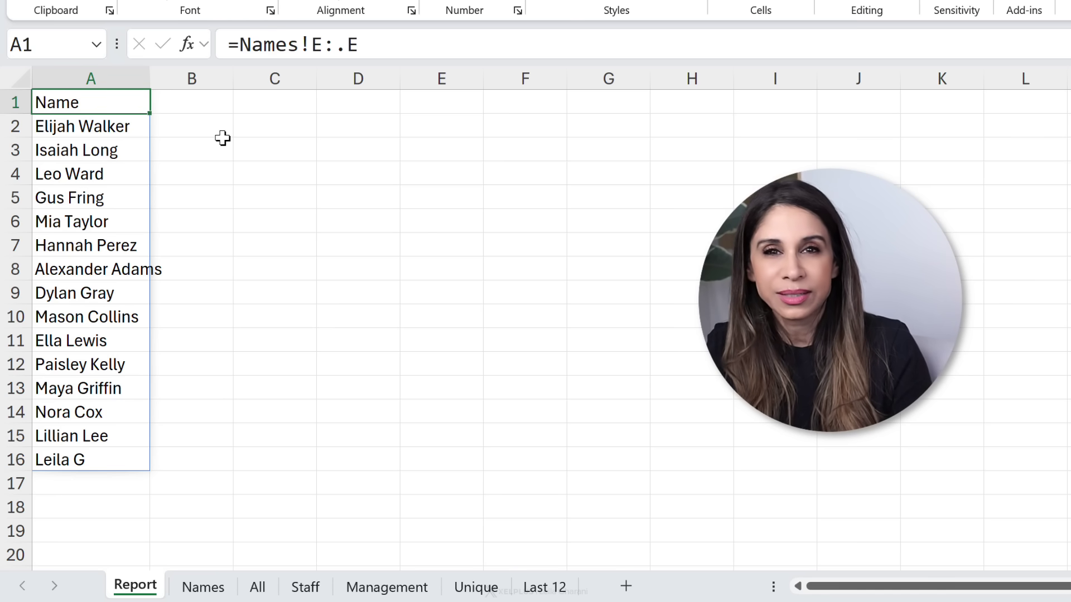
Enter another name in Names E17 and check it appears at the end of Report's list
left_click(203, 587)
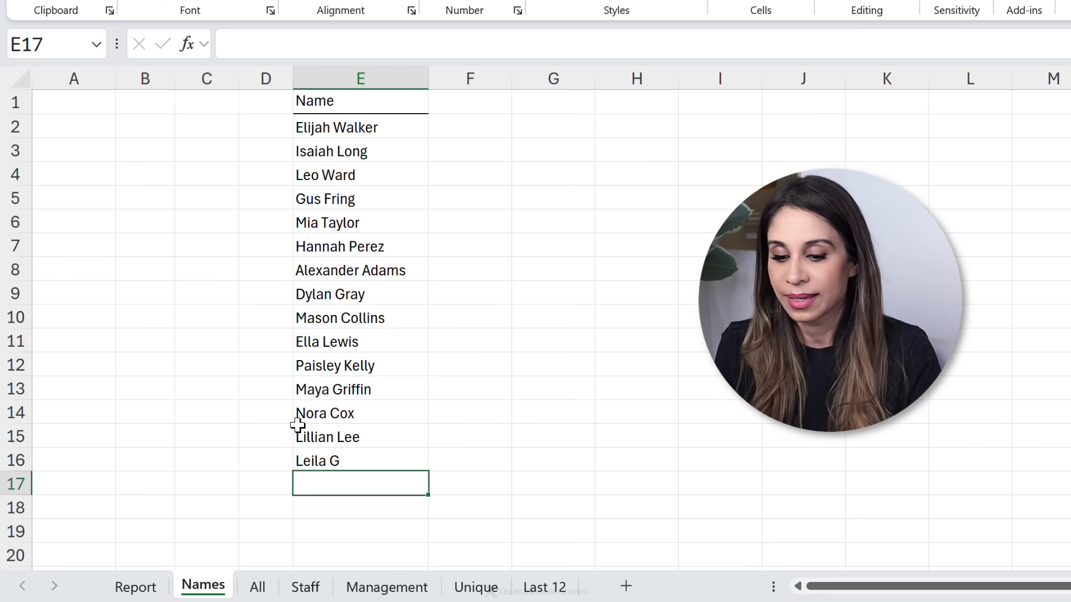
type("Poldi king")
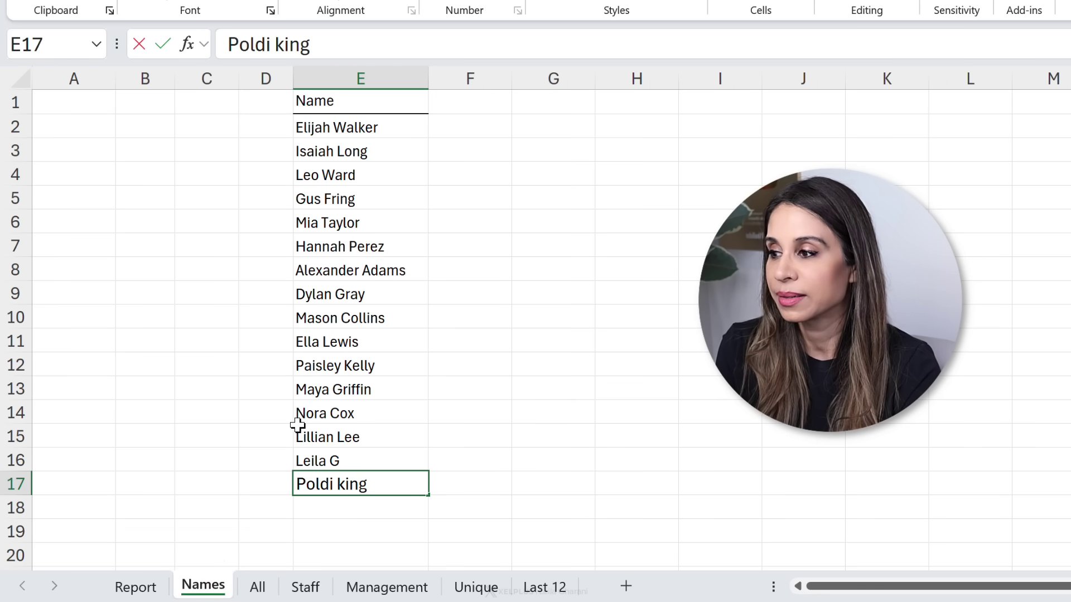
key("Return")
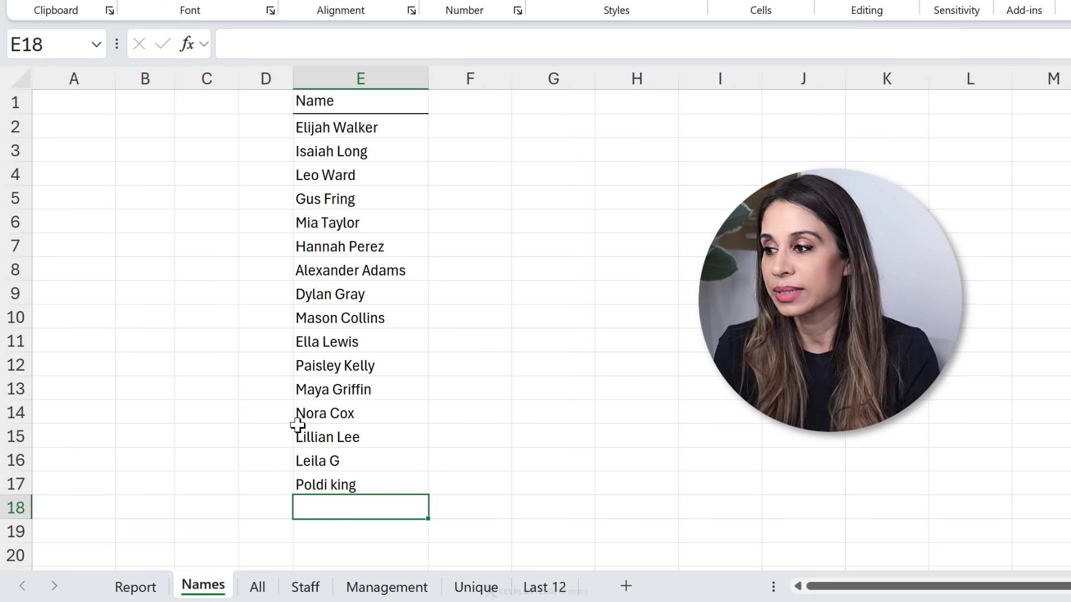
left_click(152, 588)
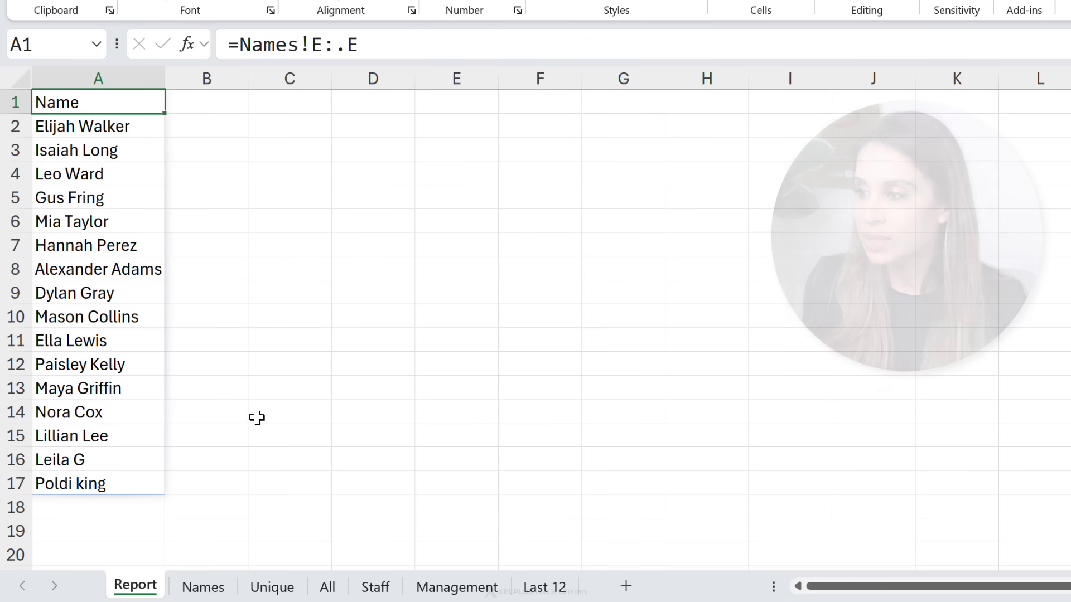
Move the whole Names list, header included, down one row
left_click(200, 587)
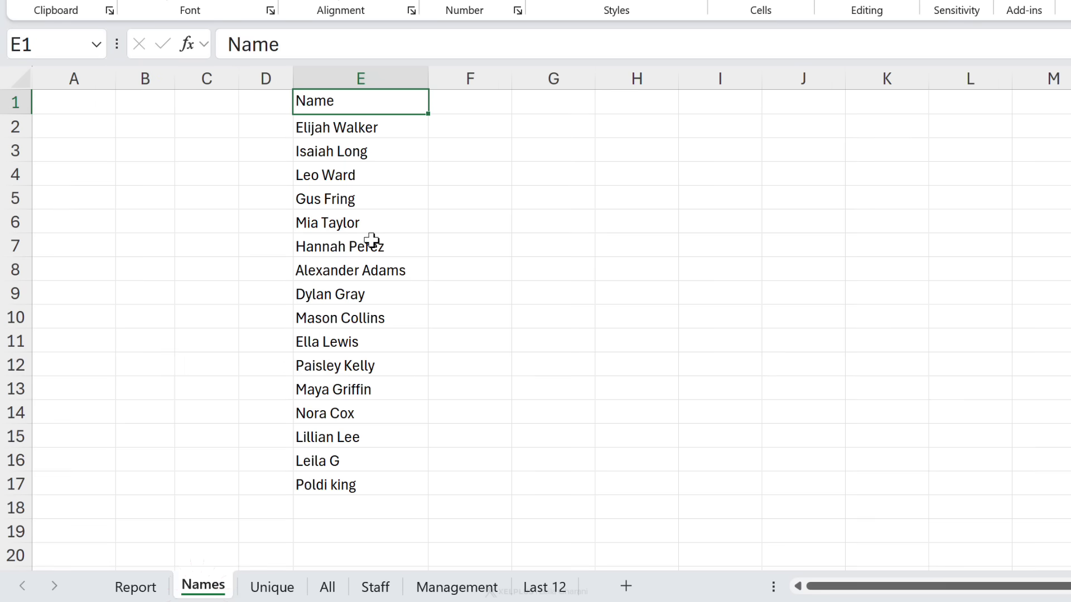
key("ctrl+shift+Down")
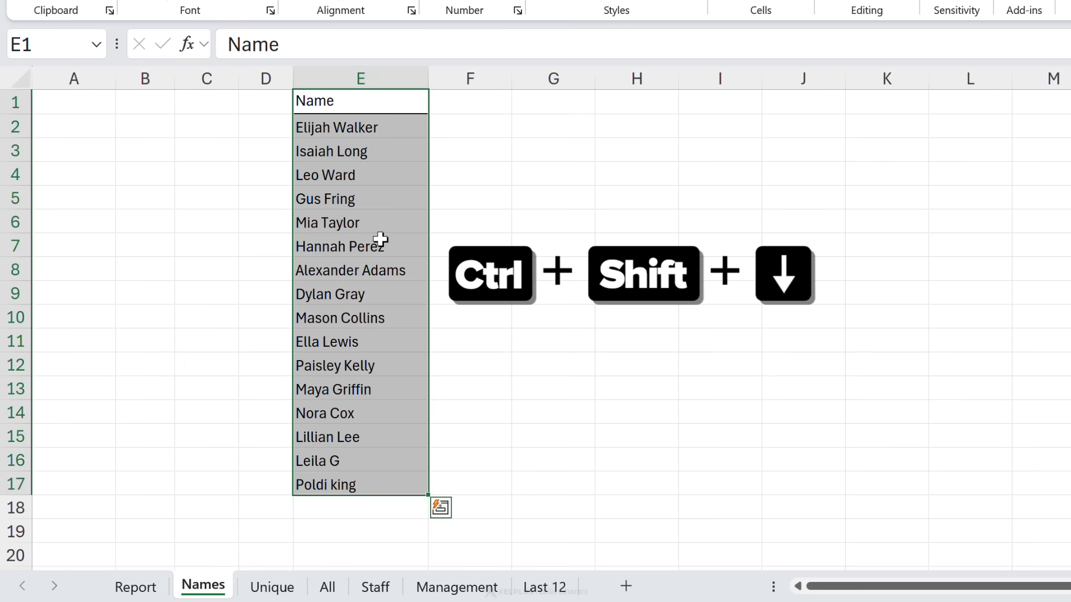
left_click_drag(373, 498, 372, 520)
Change Report's A1 to =Names!E.:.E so the spill starts at the Name header
left_click(134, 588)
left_click(114, 170)
left_click(142, 103)
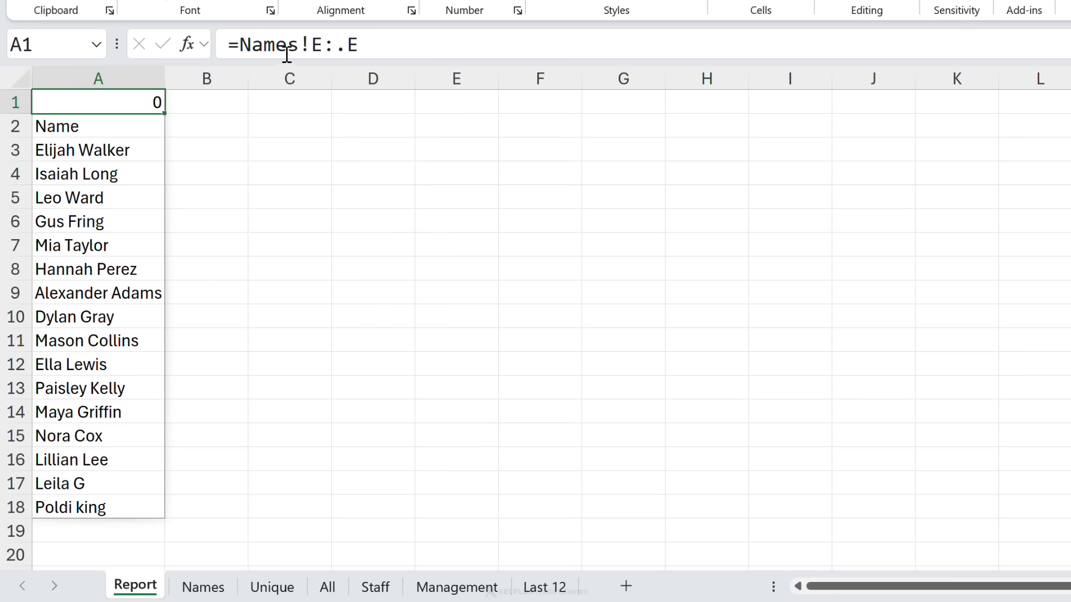
left_click(324, 47)
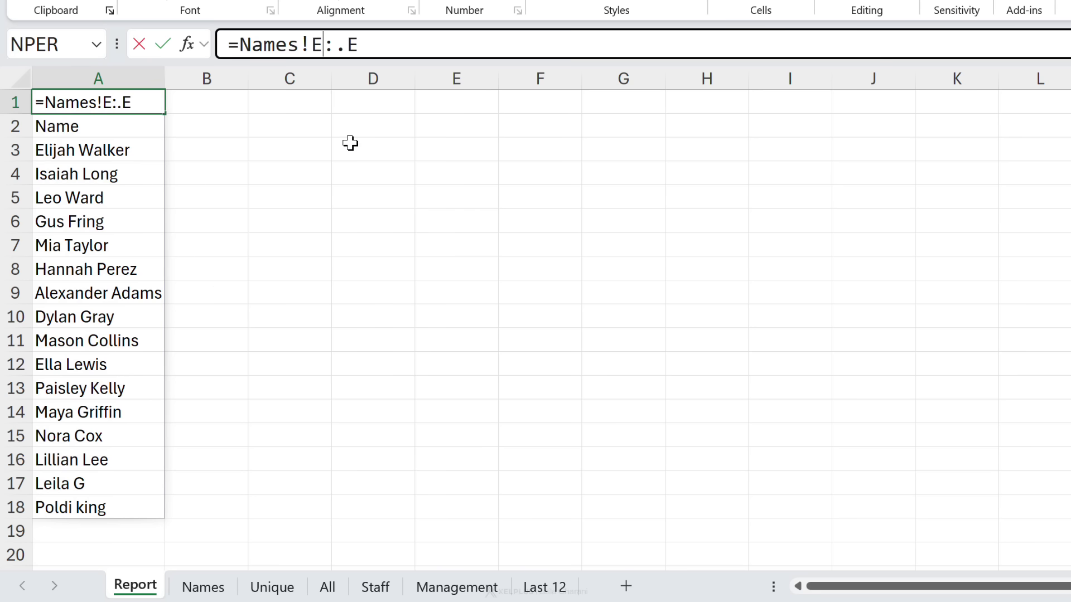
key("Return")
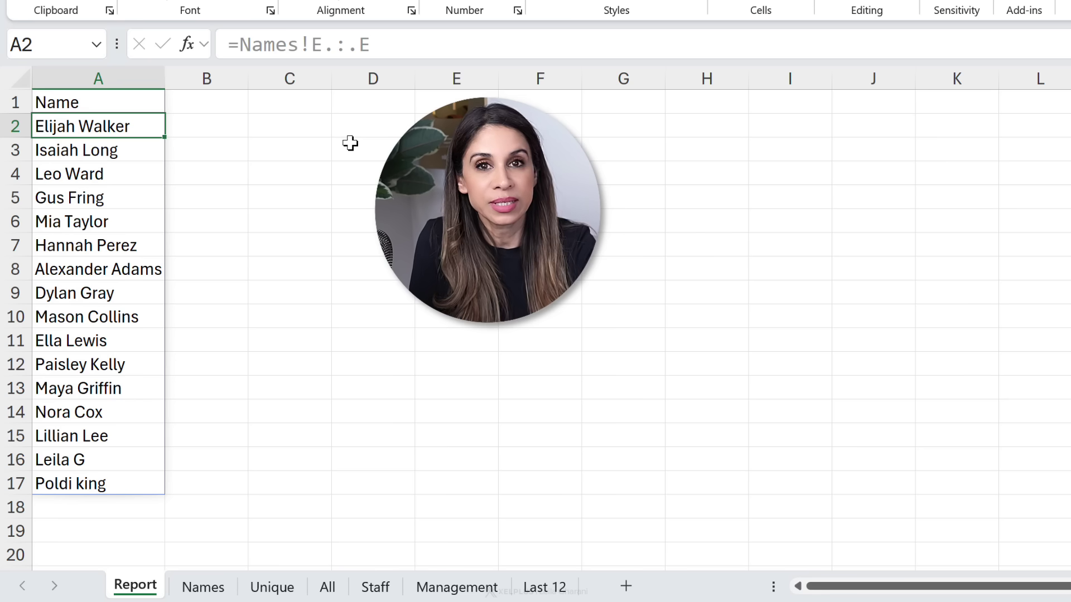
Enter =SEQUENCE(COUNTA(A1#)-1) in B2 to number the names 1 to 16
key("Right")
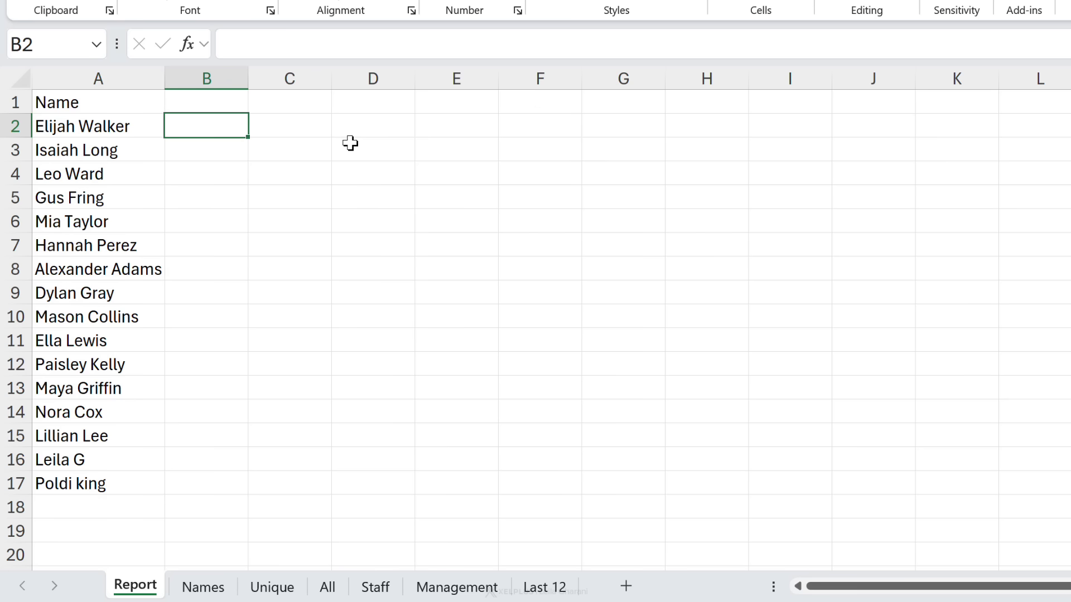
type("=se")
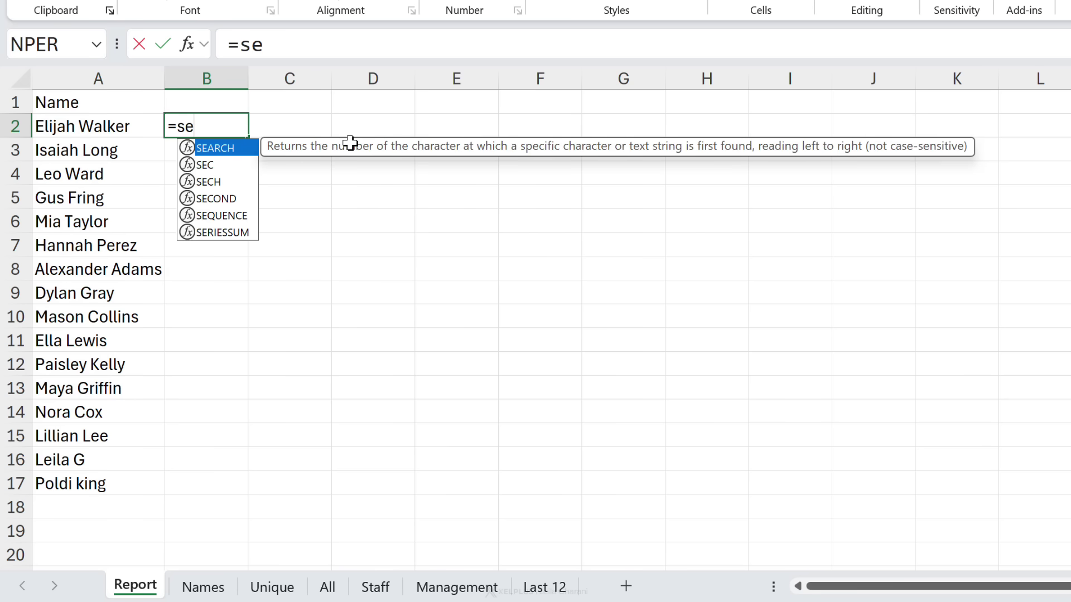
type("q")
key("Tab")
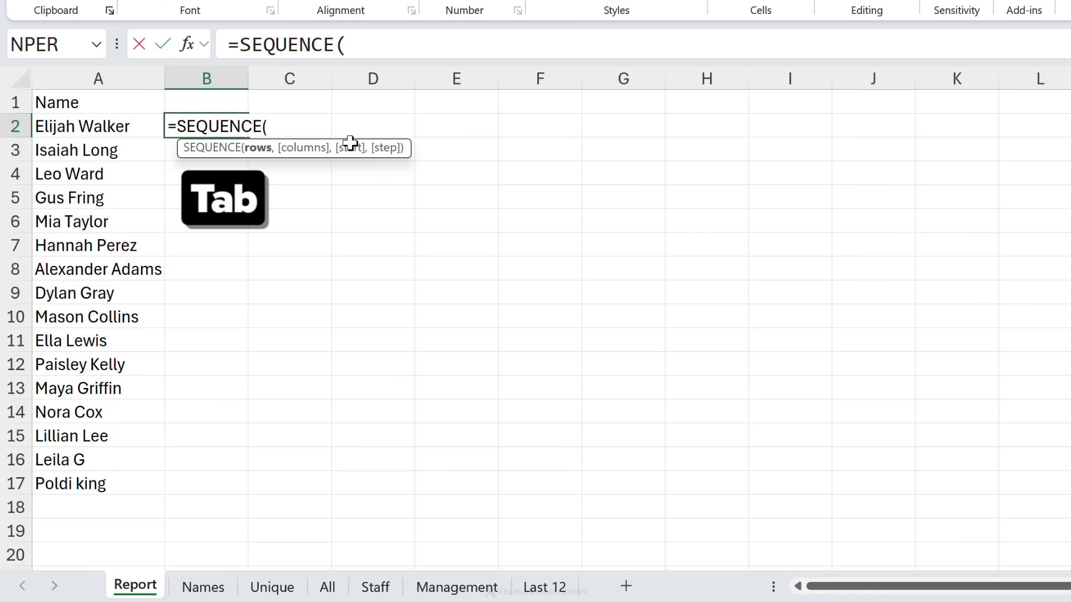
type("counta")
key("Tab")
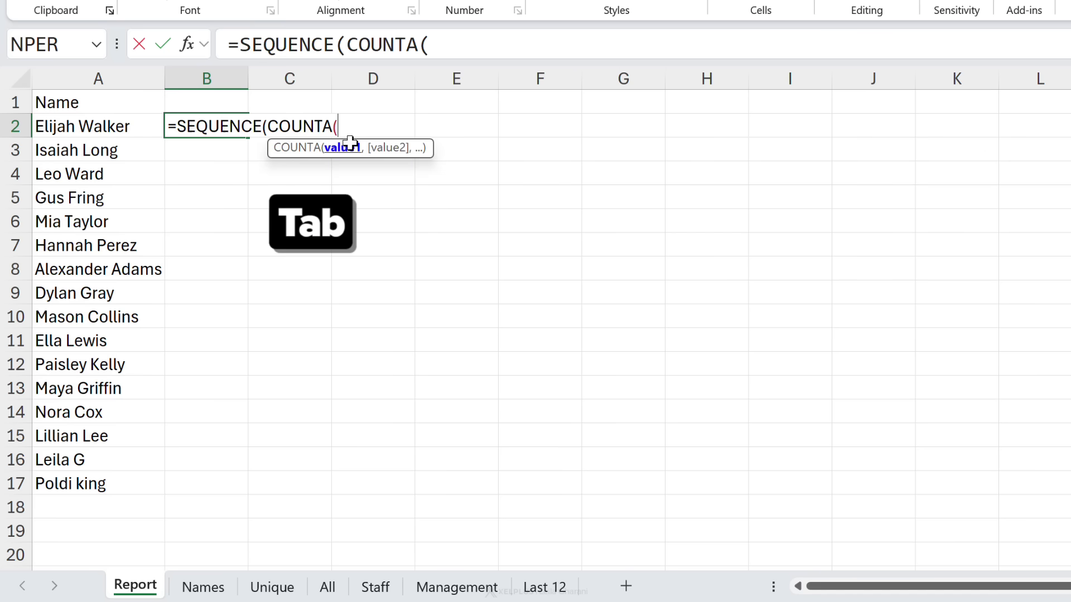
left_click(91, 102)
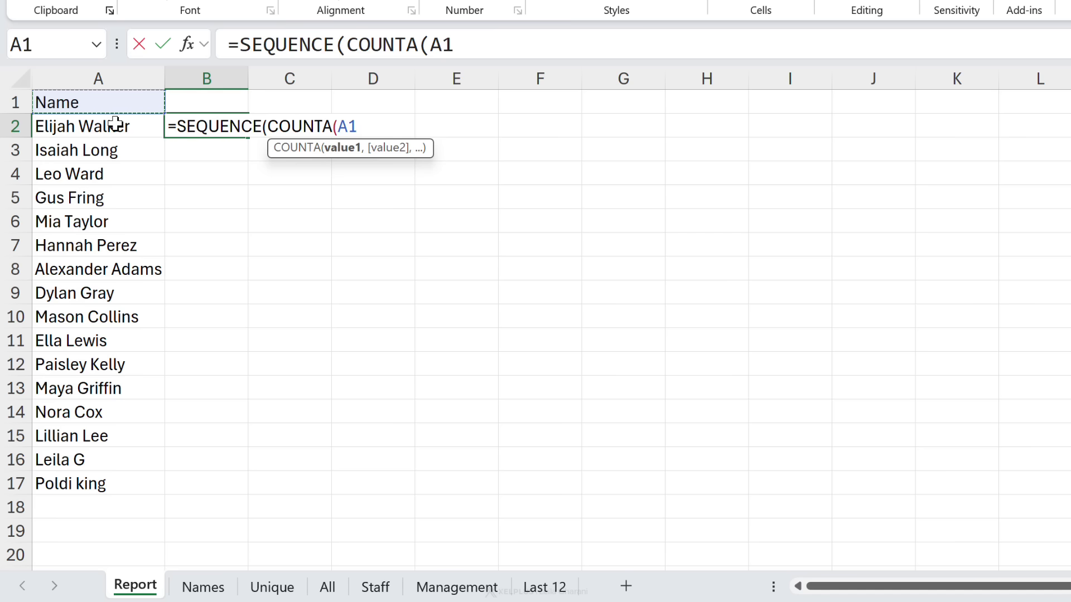
type("#")
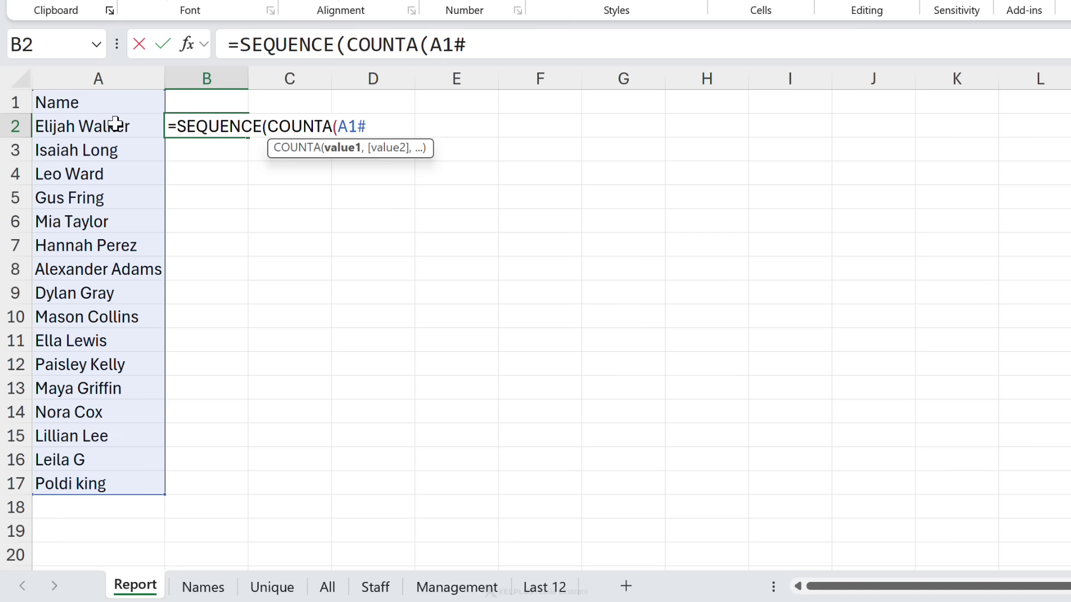
type(")")
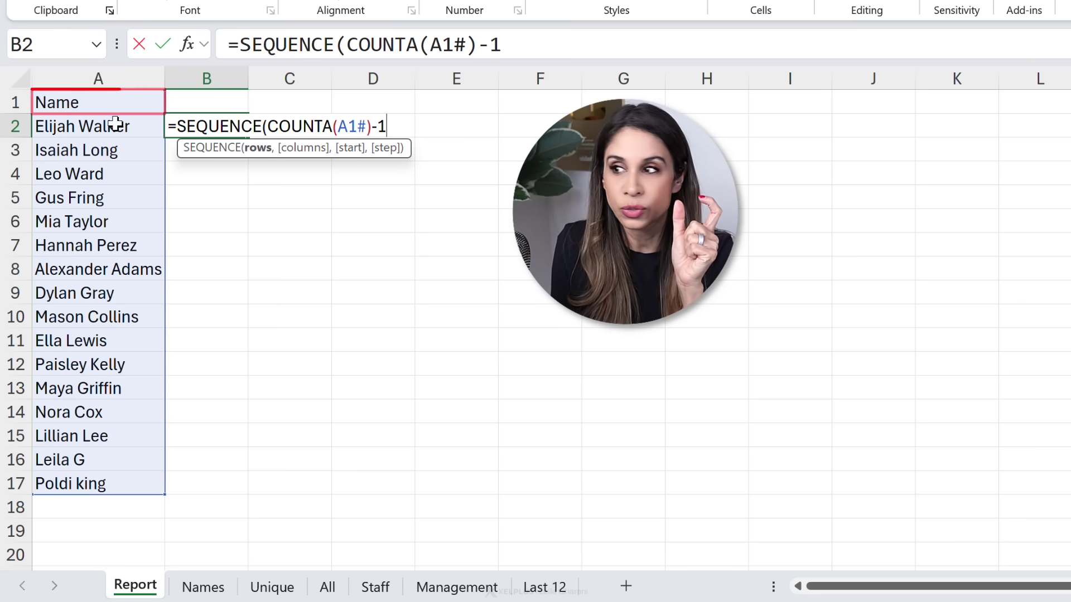
type("-1)")
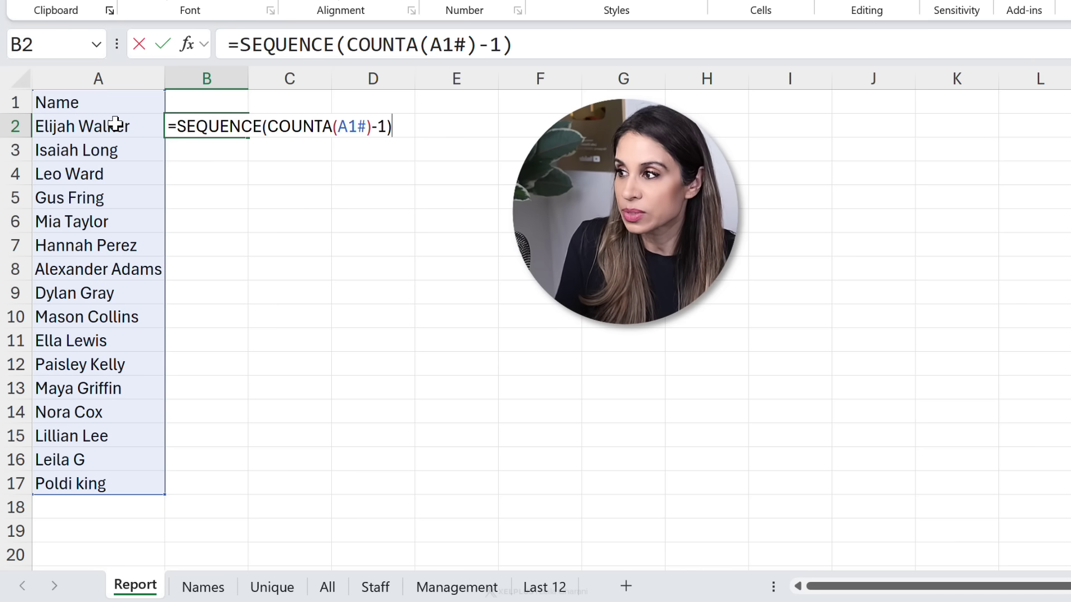
key("Return")
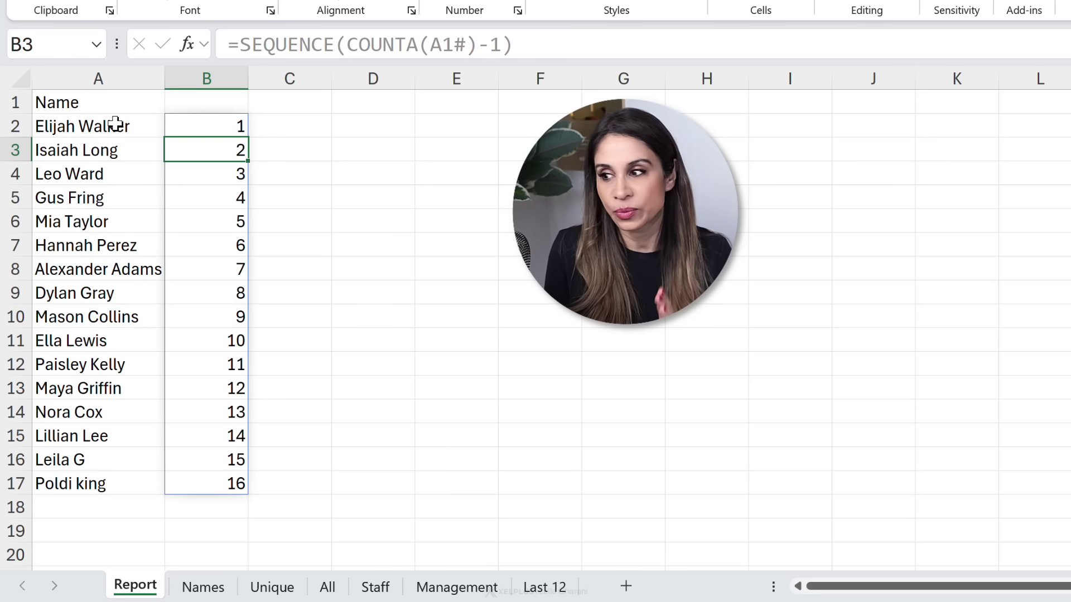
Add a new name in E19 below the Names list
left_click(203, 587)
left_click(348, 531)
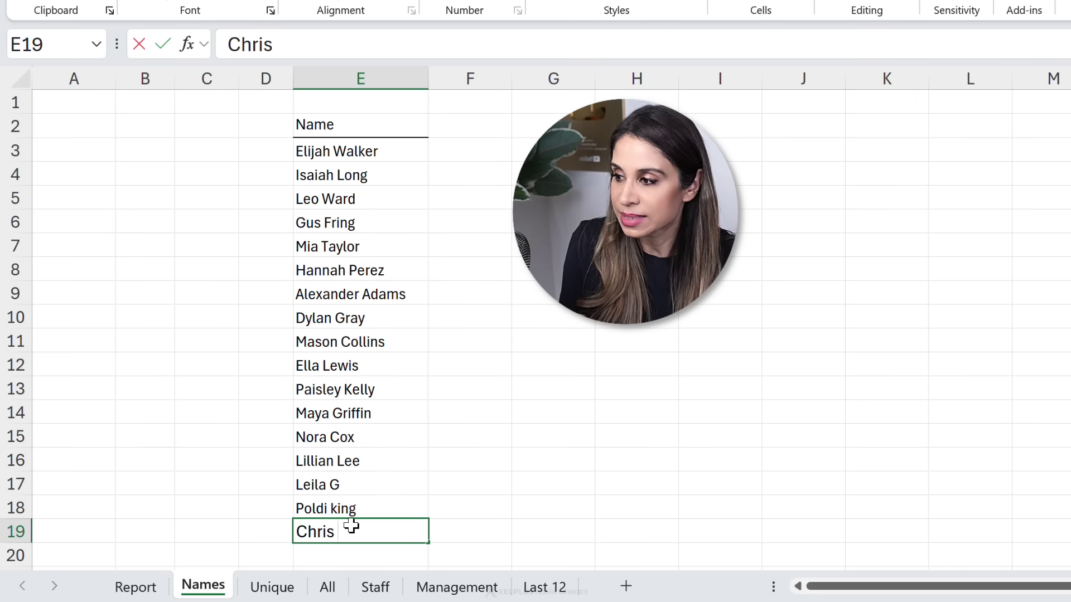
type("Chris K")
key("Return")
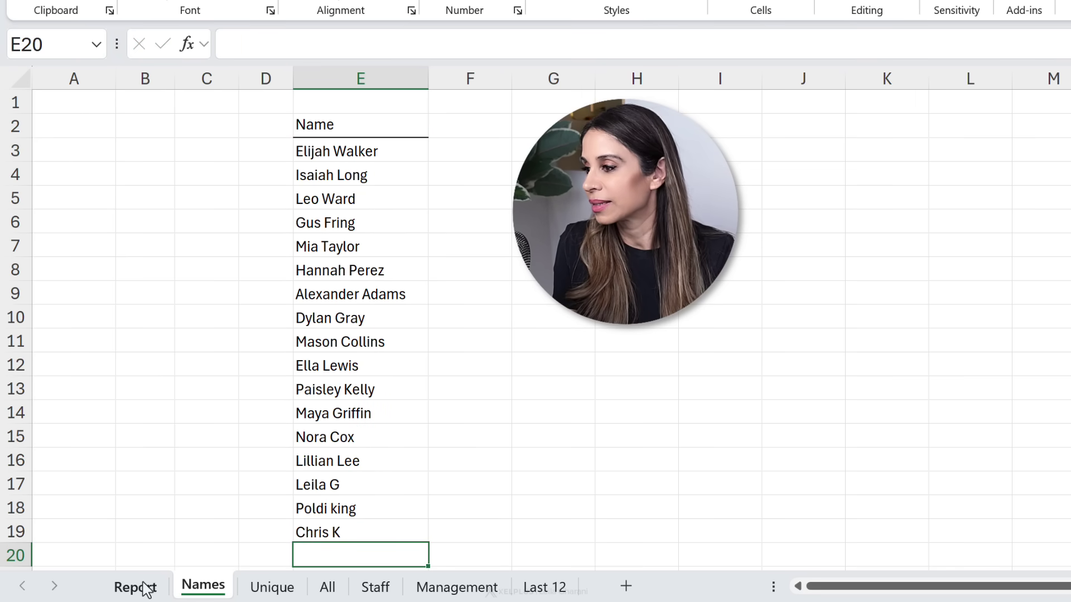
Remove the trim dots so Report's A1 reads =Names!E:E, showing leading and trailing 0s
left_click(147, 589)
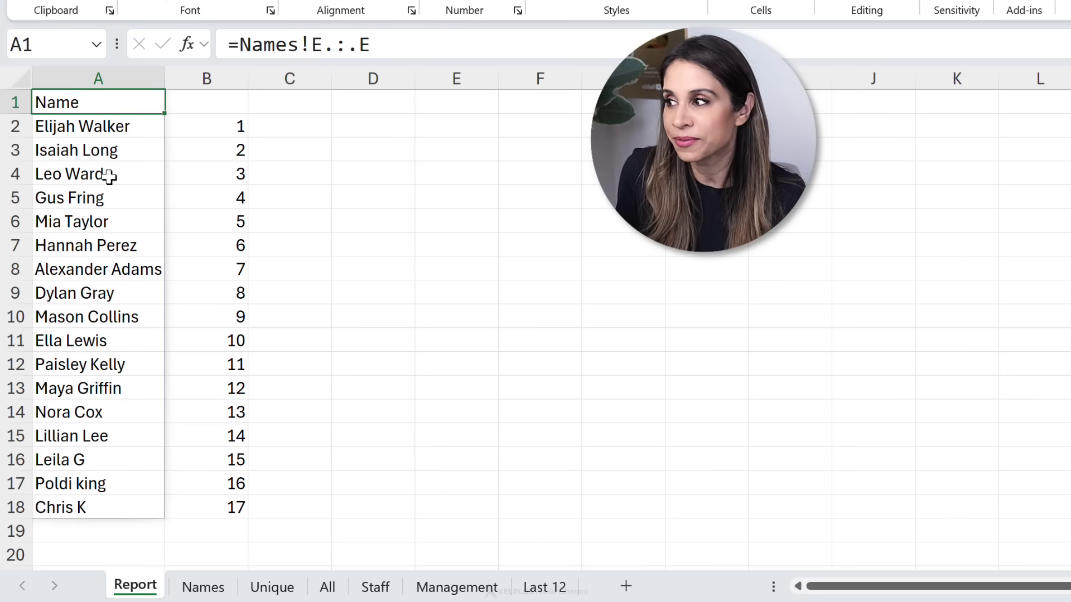
left_click(332, 47)
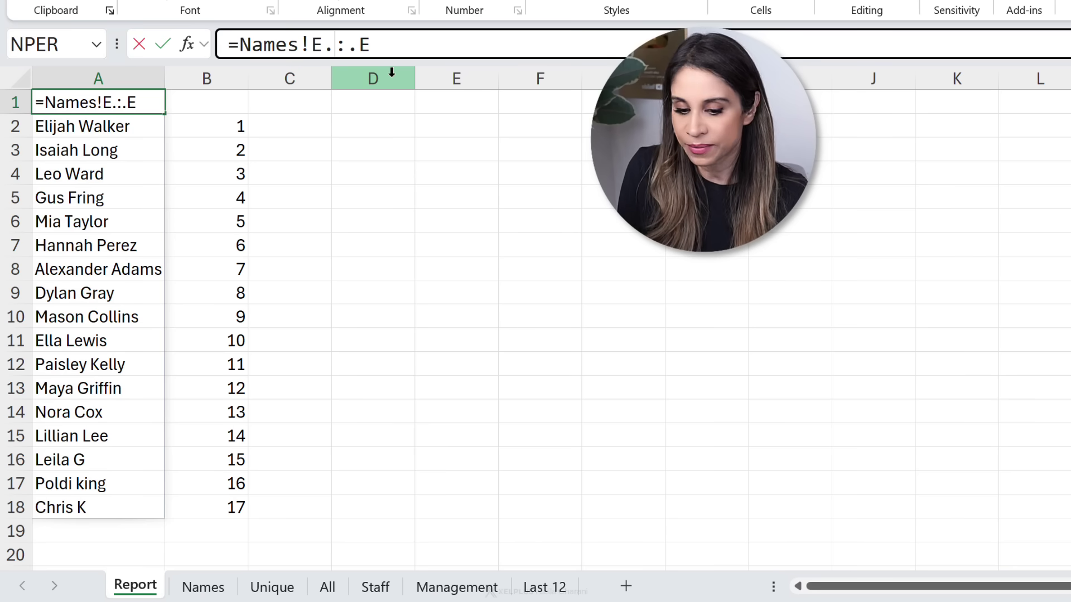
key("BackSpace")
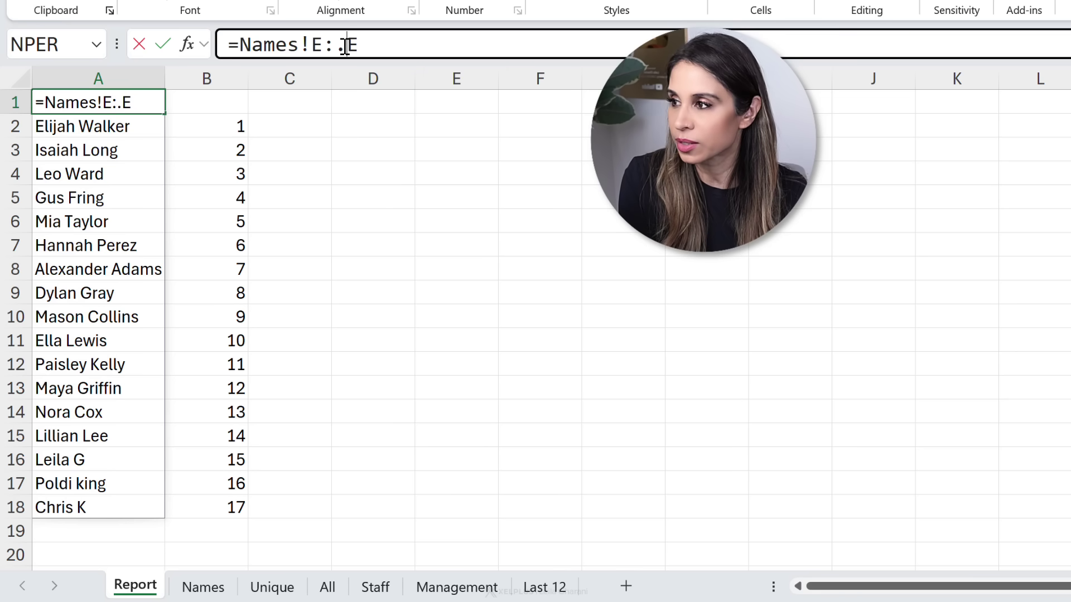
key("Return")
scroll(303, 203, "down", 7)
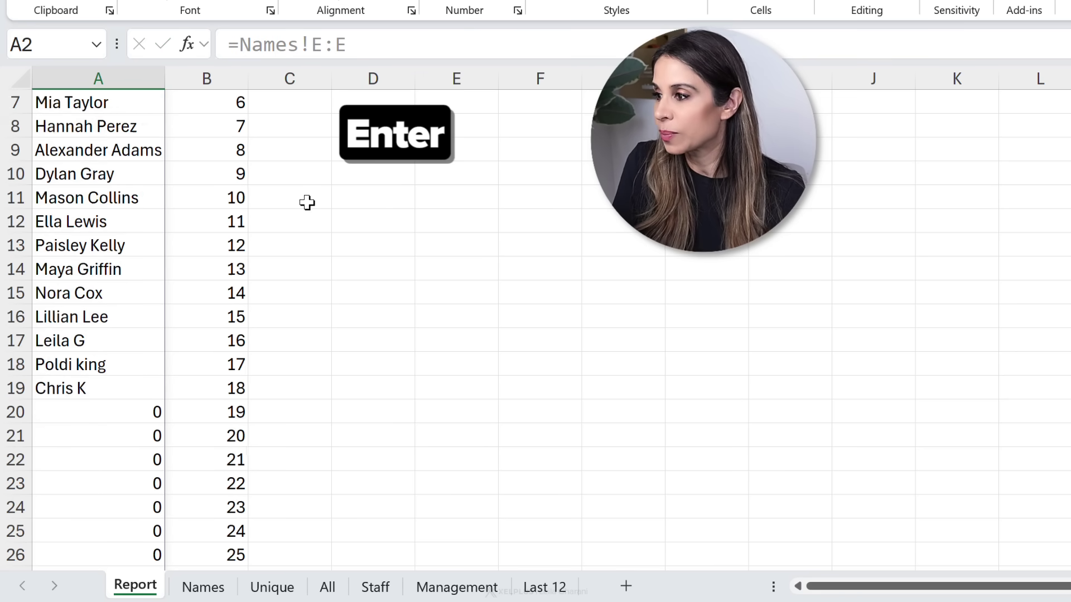
Wrap A1's reference as =TRIMRANGE(Names!E:E) so the spilled names have no 0s
scroll(295, 236, "up", 7)
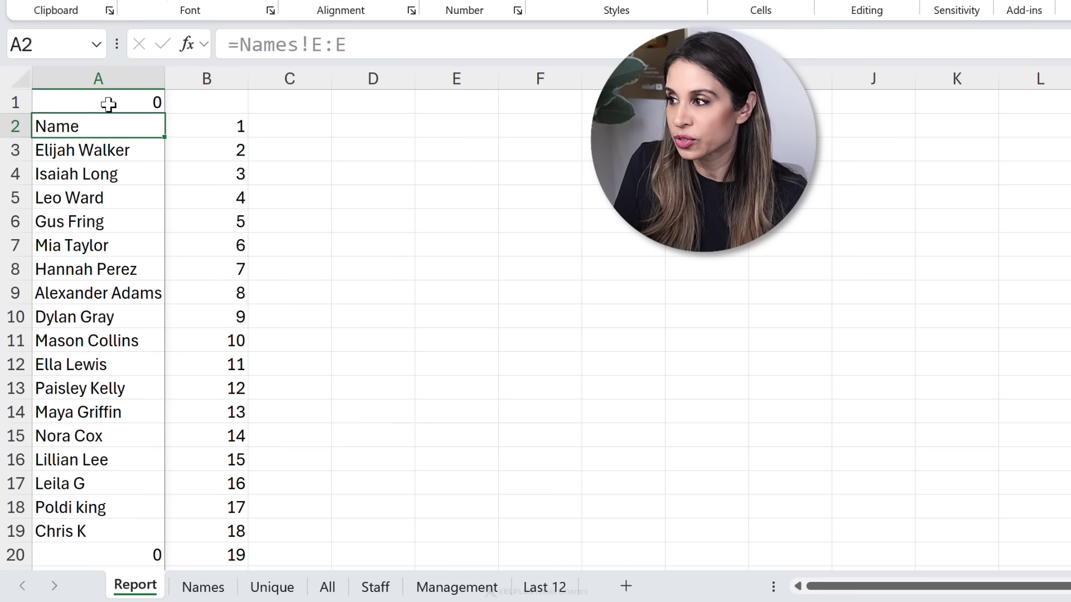
left_click(108, 104)
left_click(244, 45)
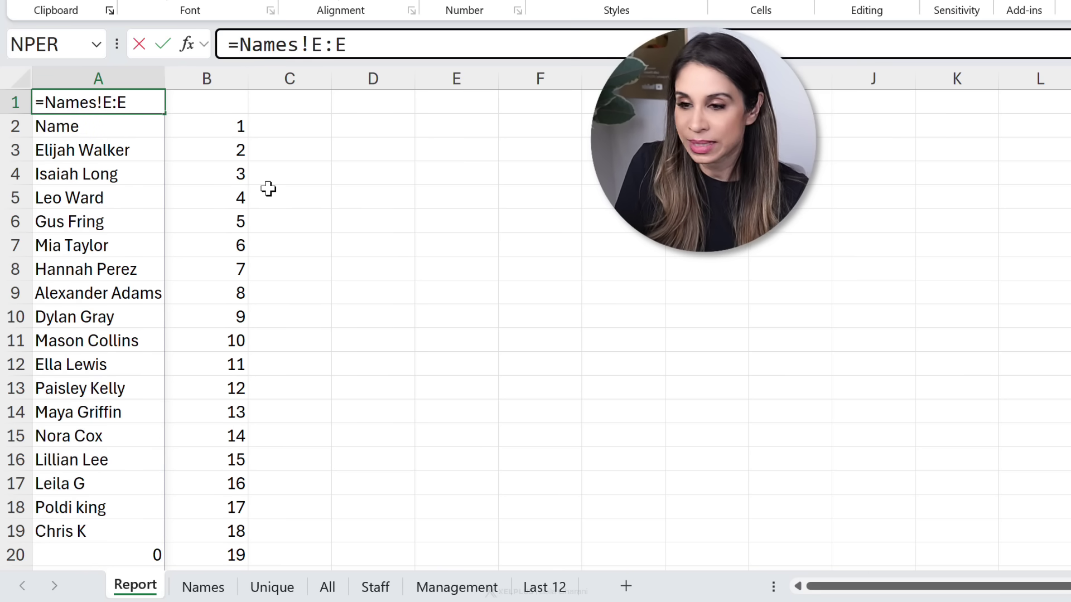
type("trimran")
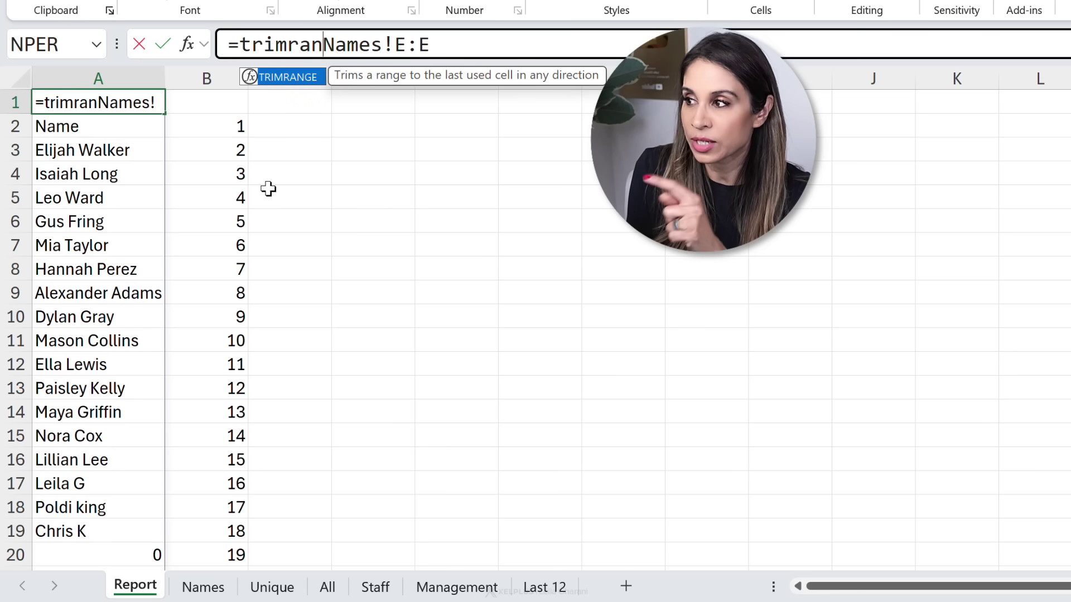
key("Tab")
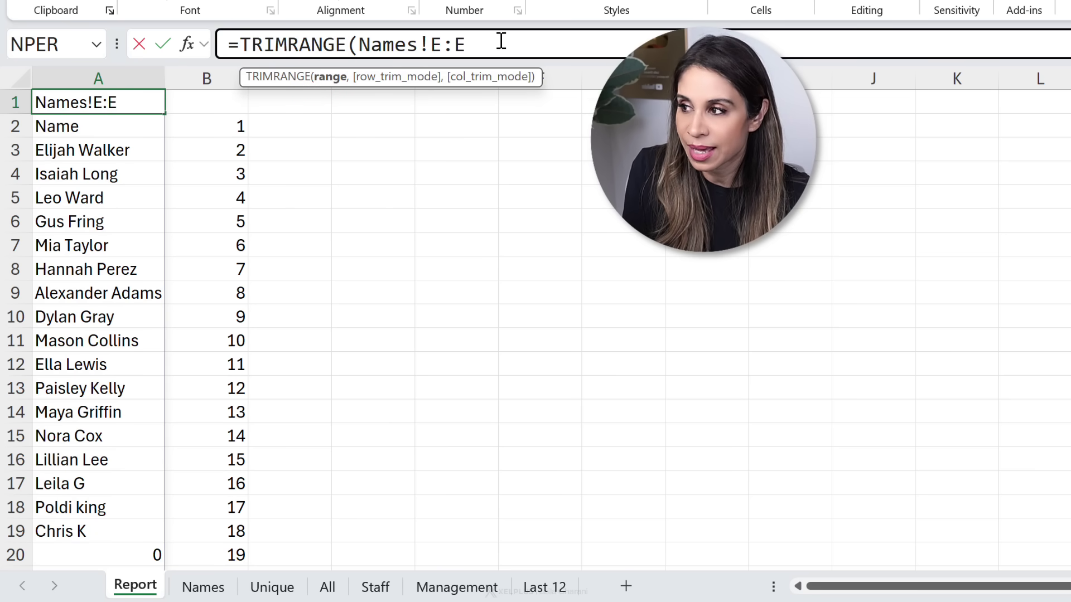
type(")")
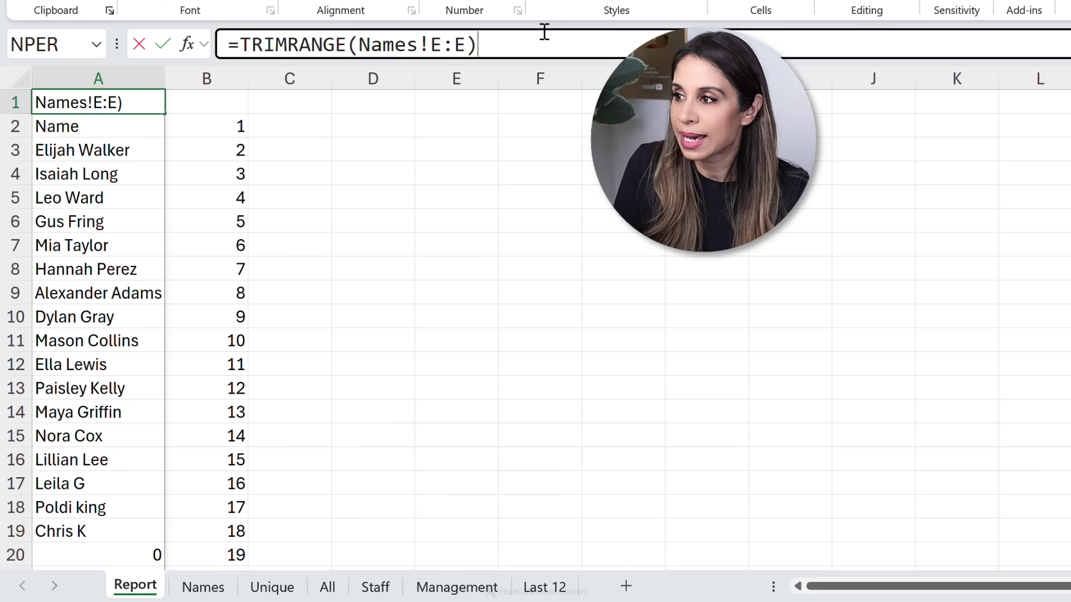
key("Return")
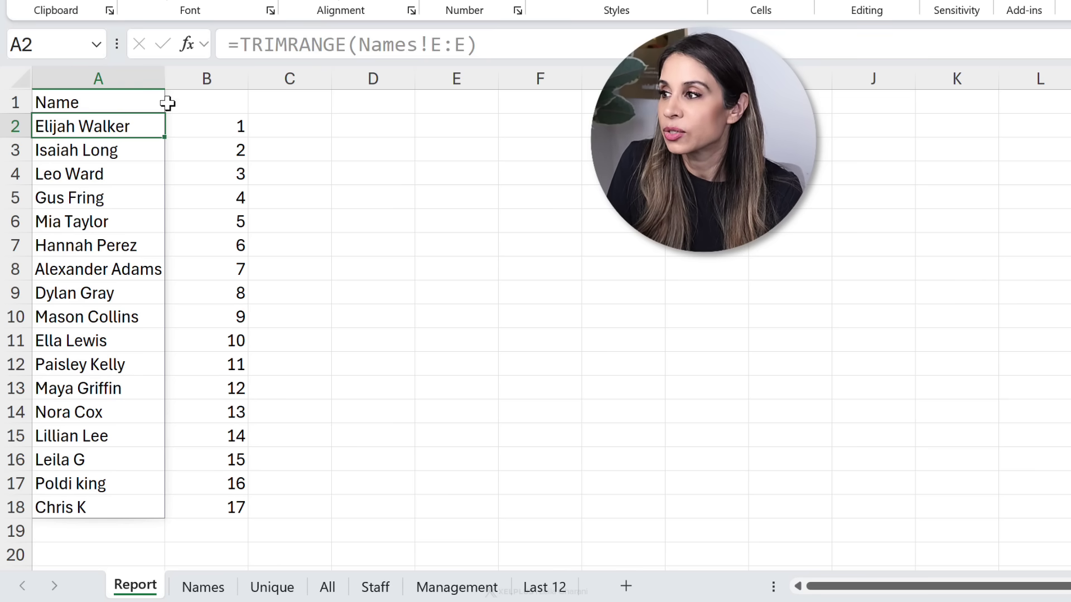
Give TRIMRANGE in A1 the 2 - Trailing option so only trailing blanks are trimmed
left_click(145, 101)
left_click(469, 47)
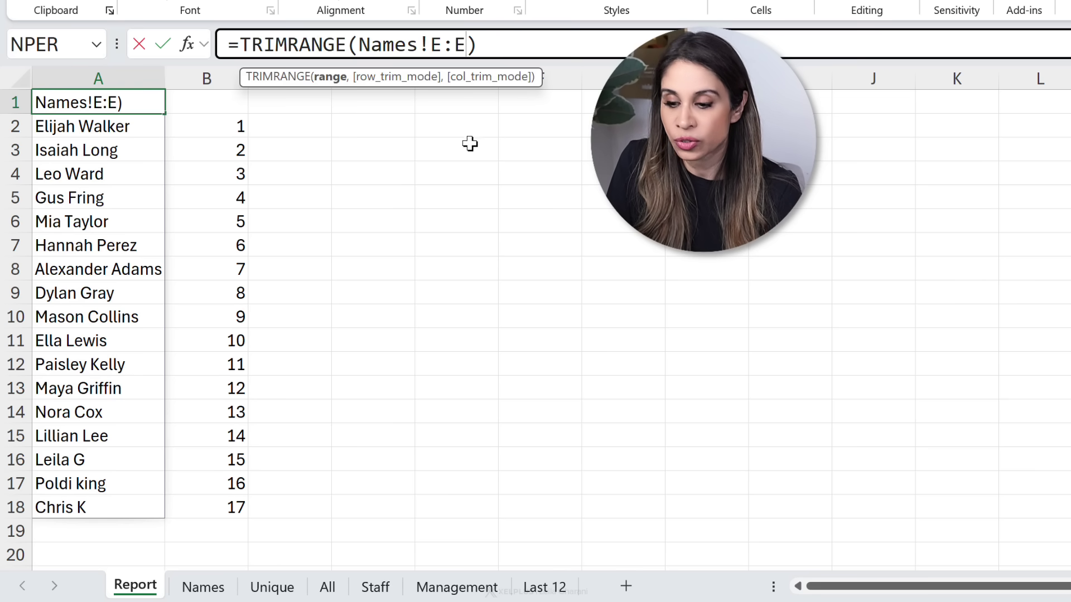
type(",")
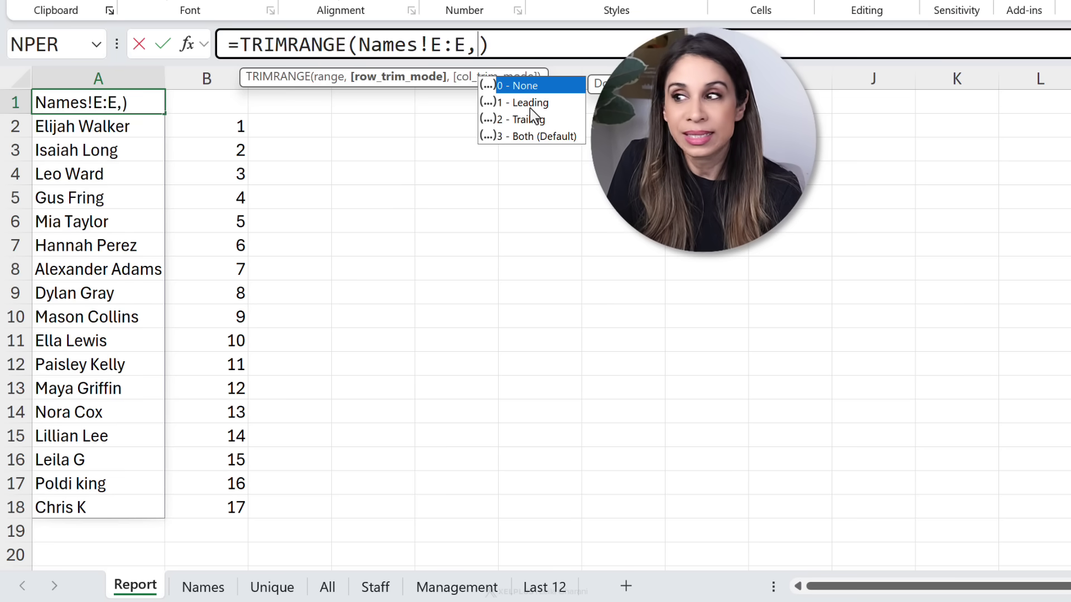
double_click(529, 126)
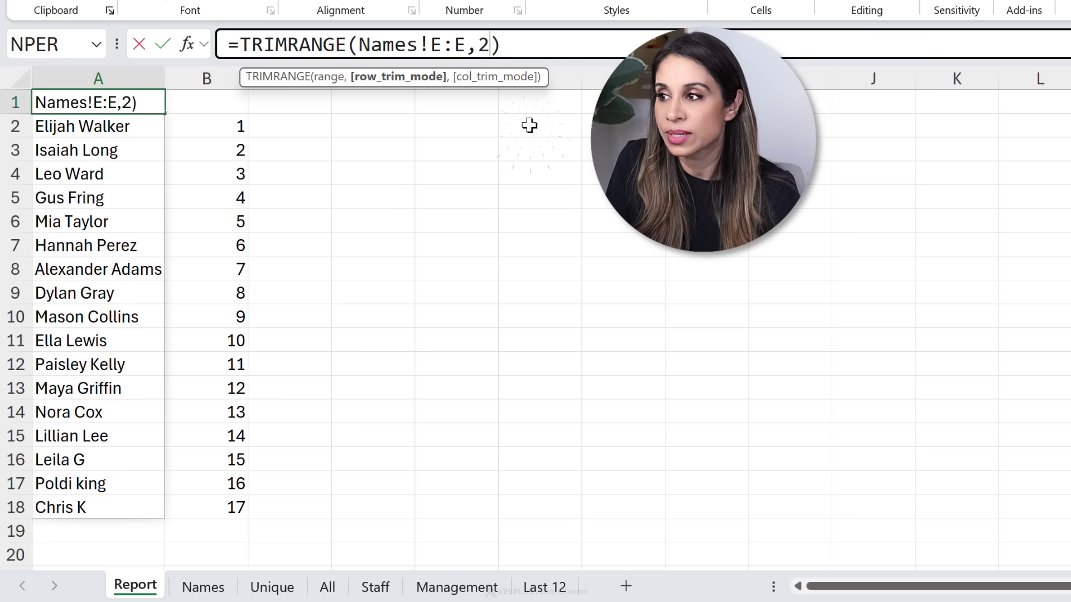
key("Return")
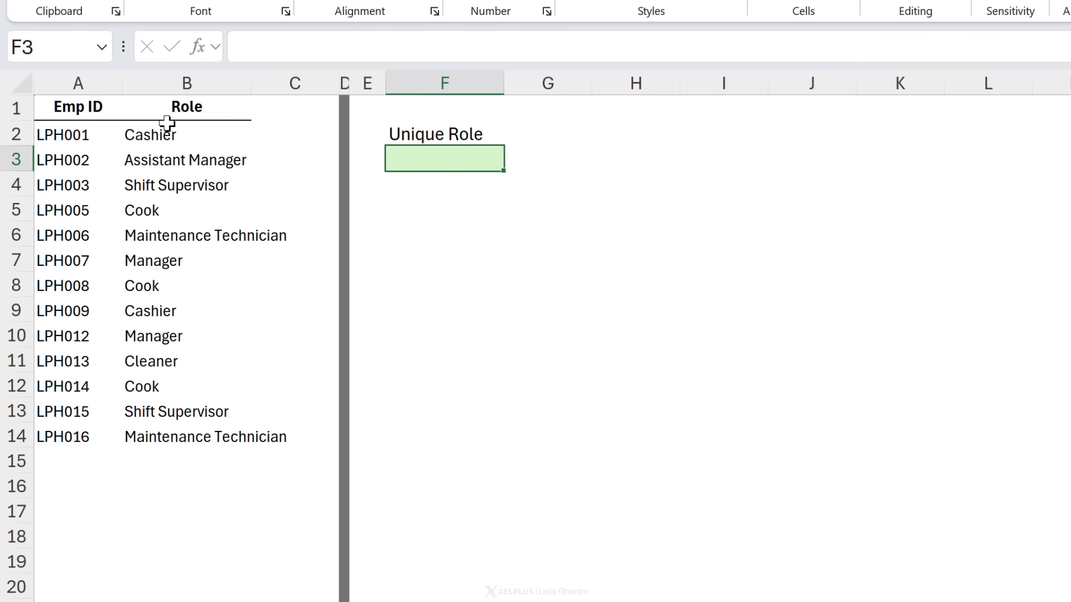
Enter =UNIQUE(B2:B19) in F3, listing seven distinct roles followed by a stray 0
left_click_drag(166, 115, 139, 438)
left_click(464, 161)
type("=uni")
key("Down")
key("Down")
key("Tab")
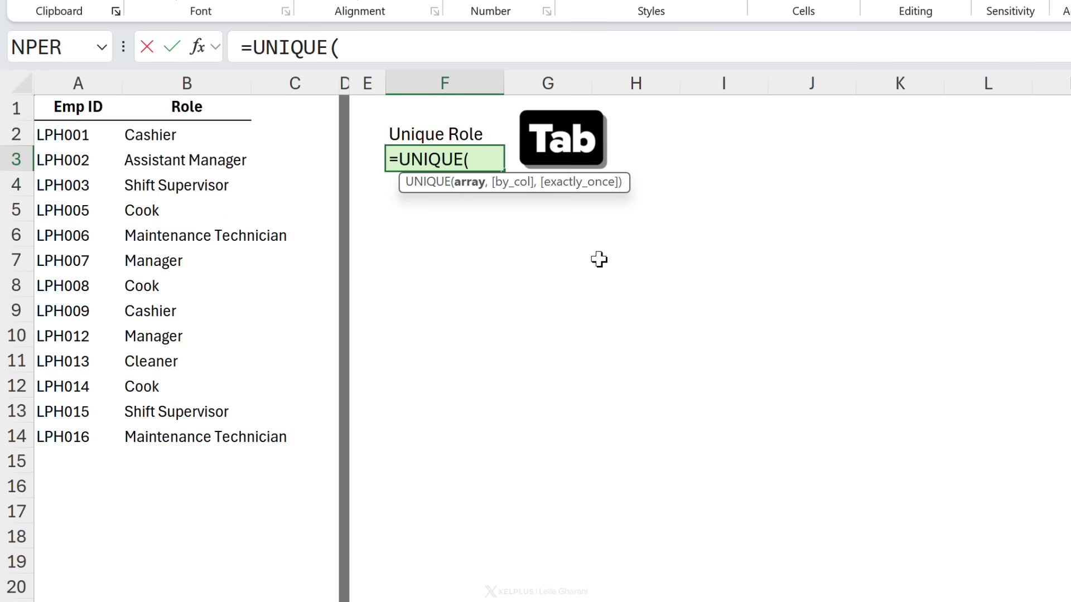
left_click_drag(177, 134, 156, 567)
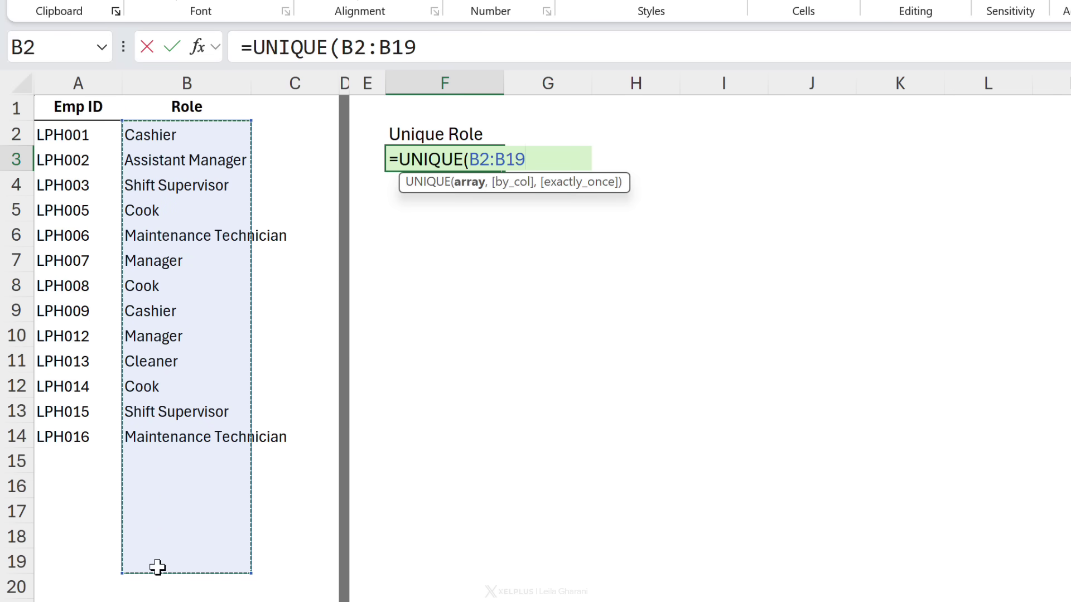
type(")")
key("Return")
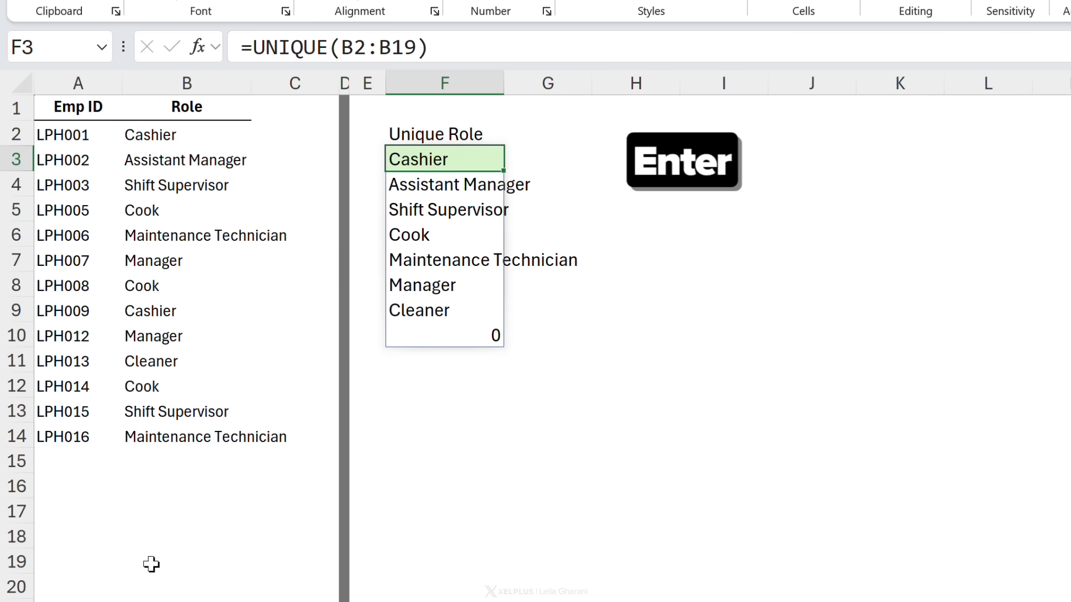
left_click(444, 337)
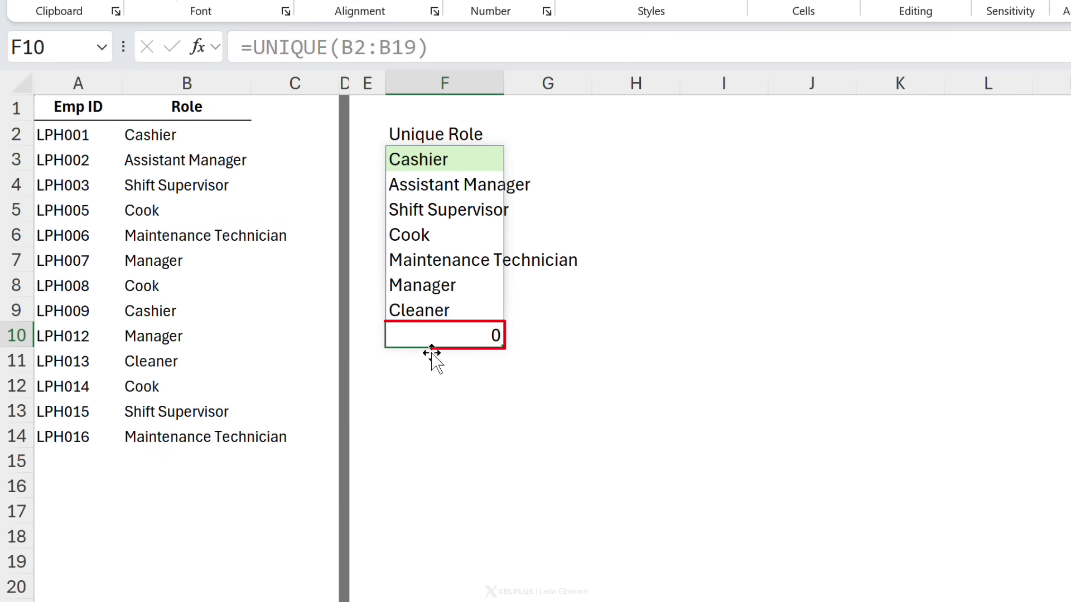
left_click(434, 162)
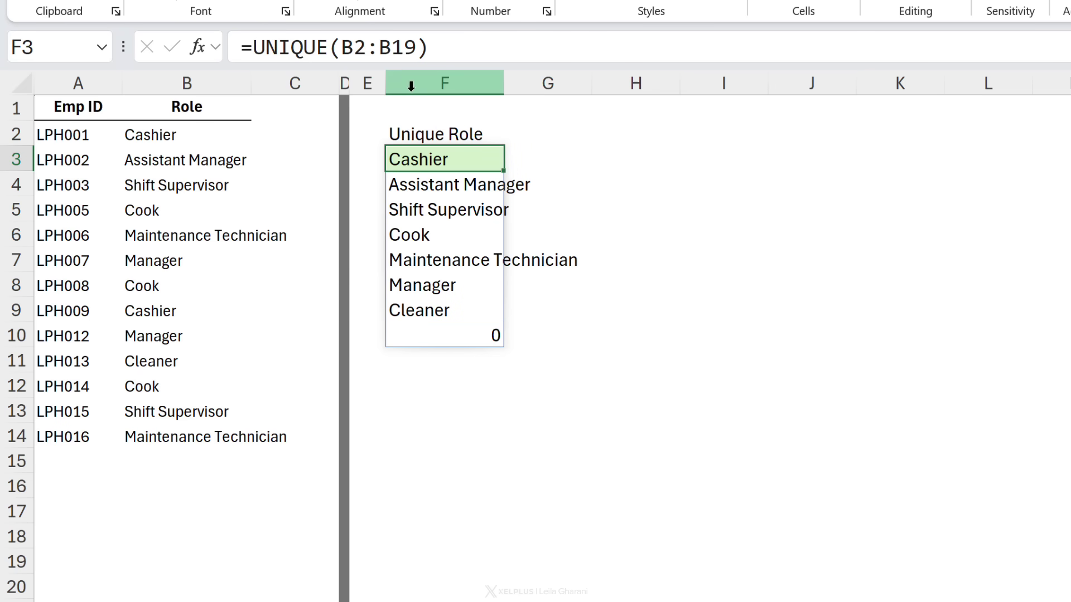
Change F3 to =UNIQUE(B2:.B19) to drop the 0, and add a Driver role in B15
left_click(379, 50)
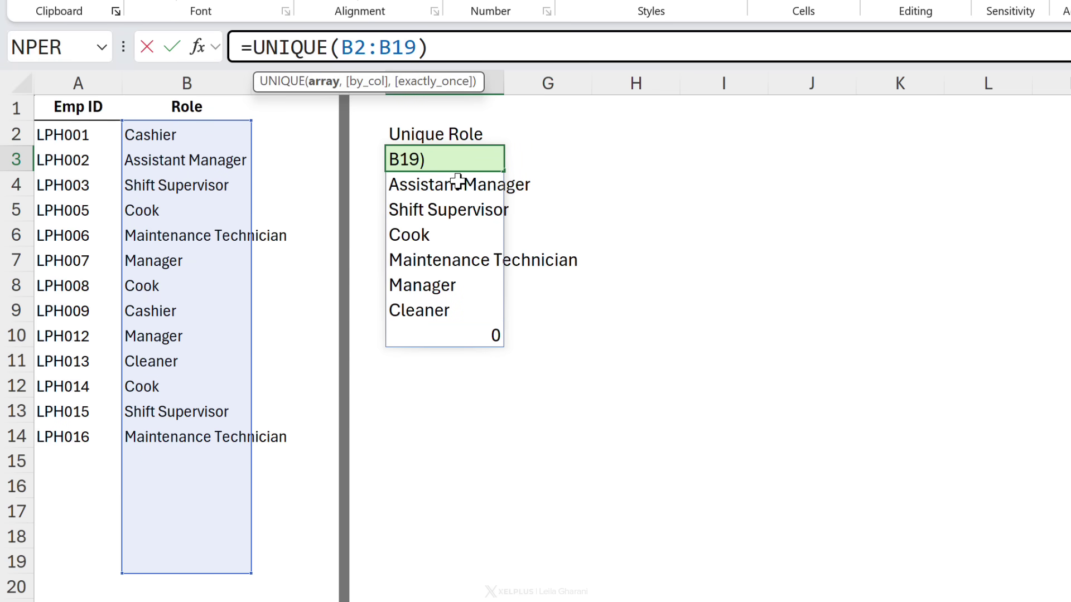
type(".")
key("Return")
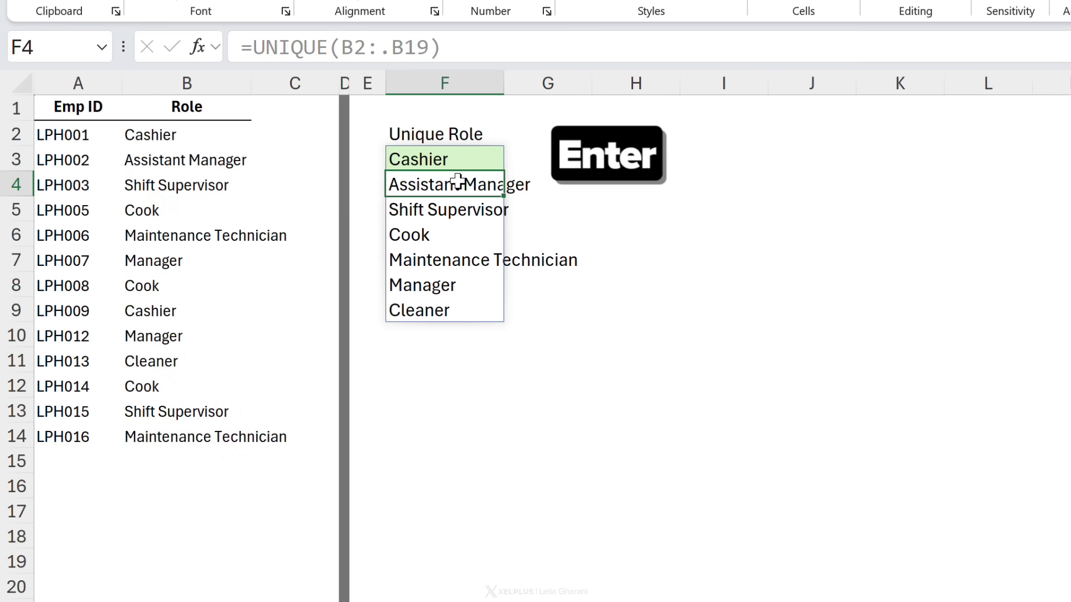
left_click(177, 461)
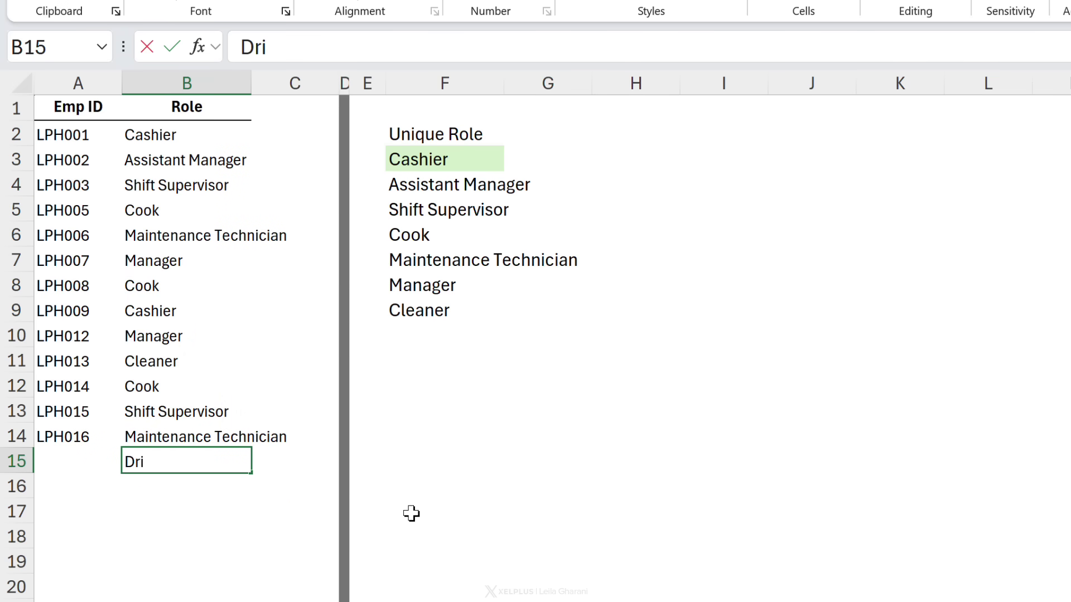
key("Return")
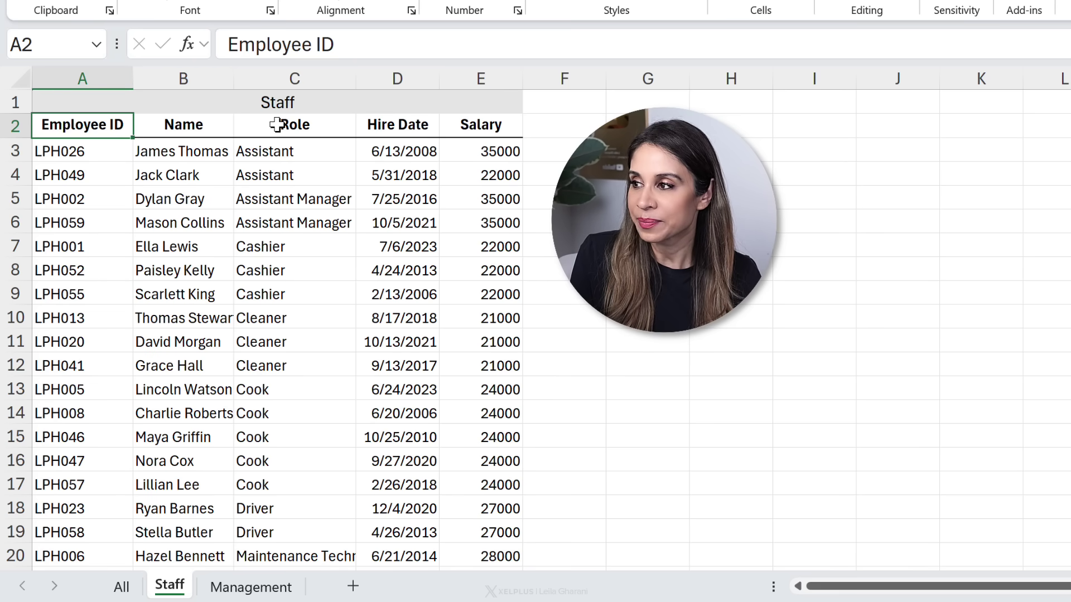
Look over the Role and Salary cells, then bring up the All sheet's empty Everyone table
left_click_drag(277, 124, 284, 204)
left_click_drag(450, 129, 462, 195)
left_click(333, 190)
scroll(280, 249, "down", 2)
scroll(270, 249, "up", 2)
scroll(181, 411, "down", 3)
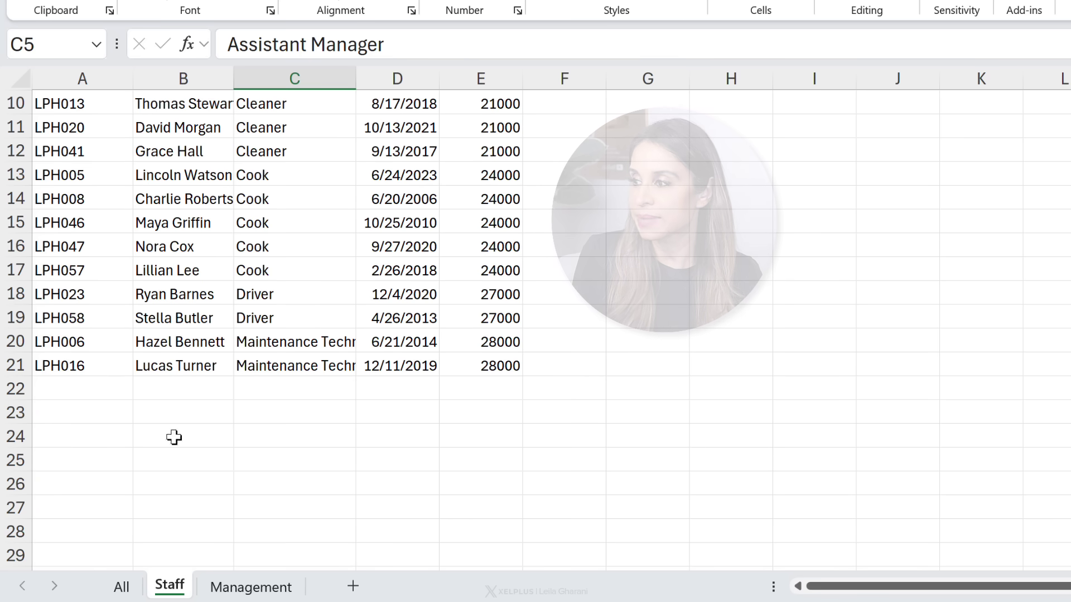
left_click(226, 588)
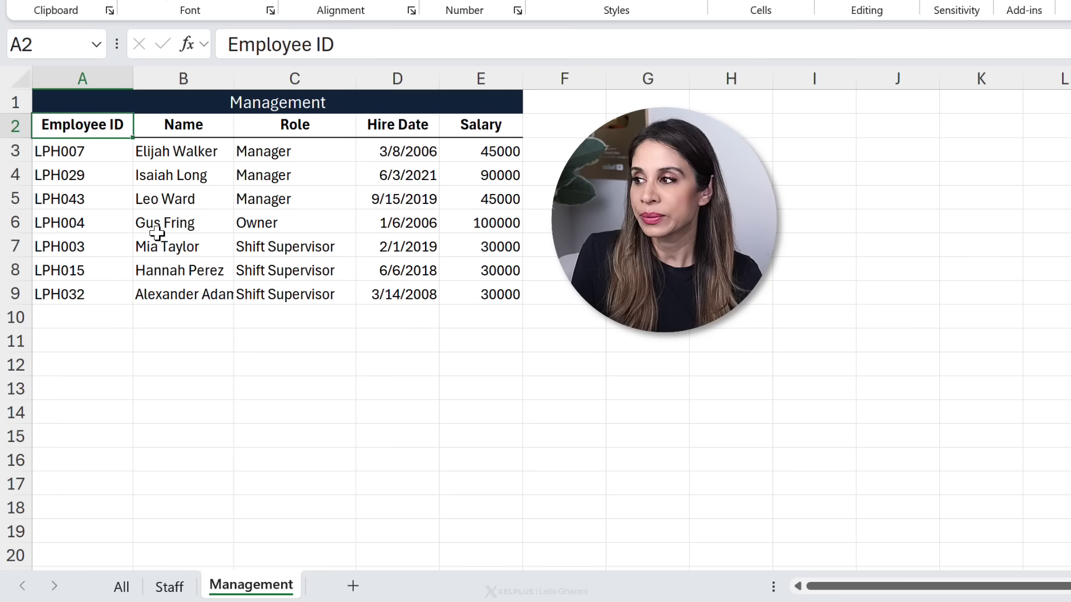
left_click(121, 587)
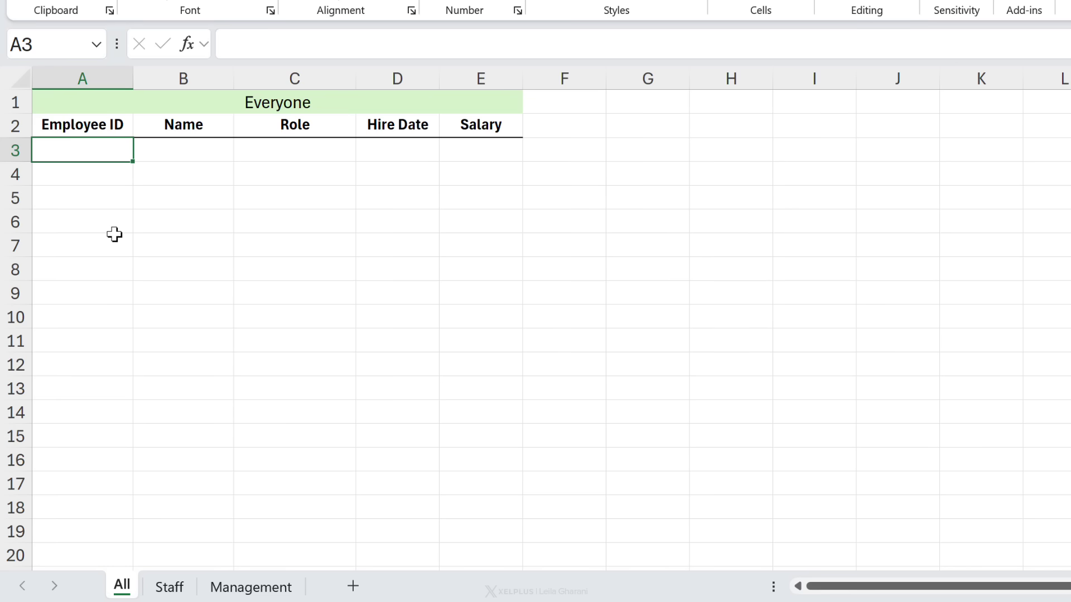
In A3 of the All sheet, start a VSTACK formula with the Staff range A3:E30
type("=vst")
key("Tab")
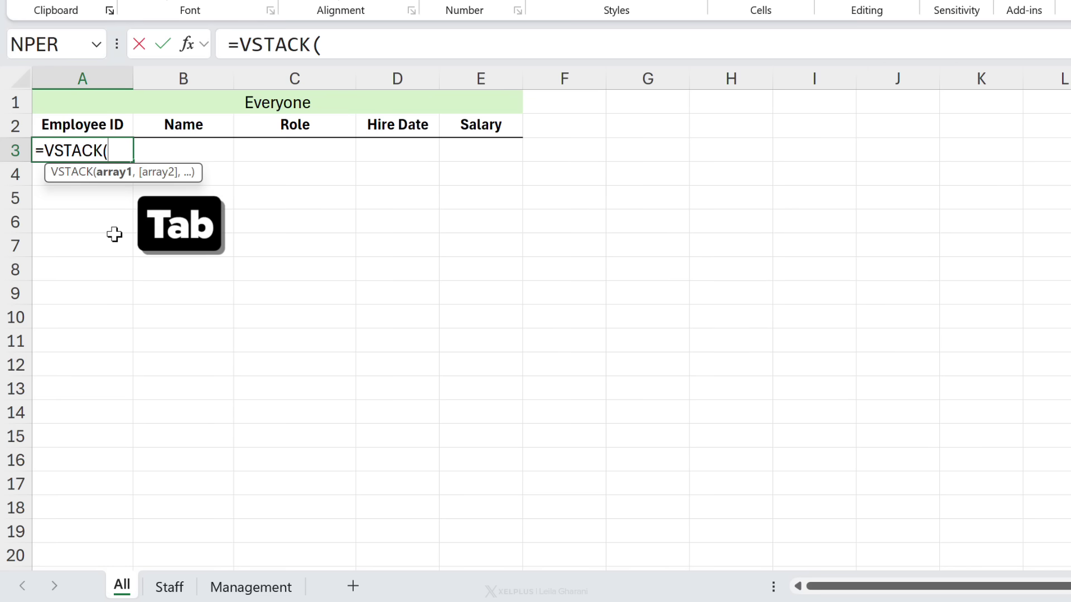
left_click(170, 587)
scroll(115, 270, "up", 3)
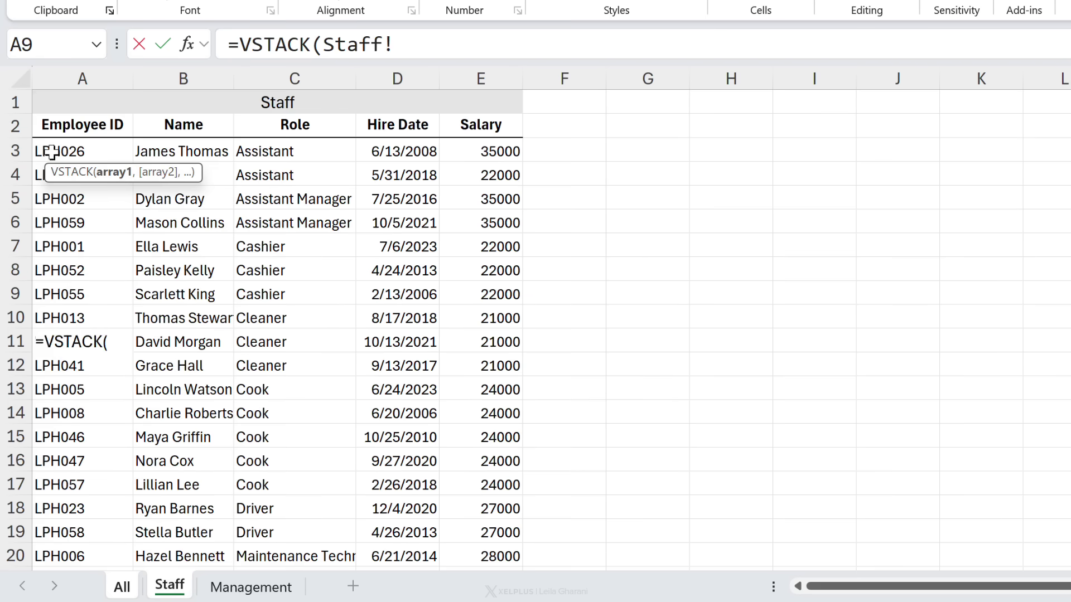
left_click_drag(86, 150, 464, 476)
type(",")
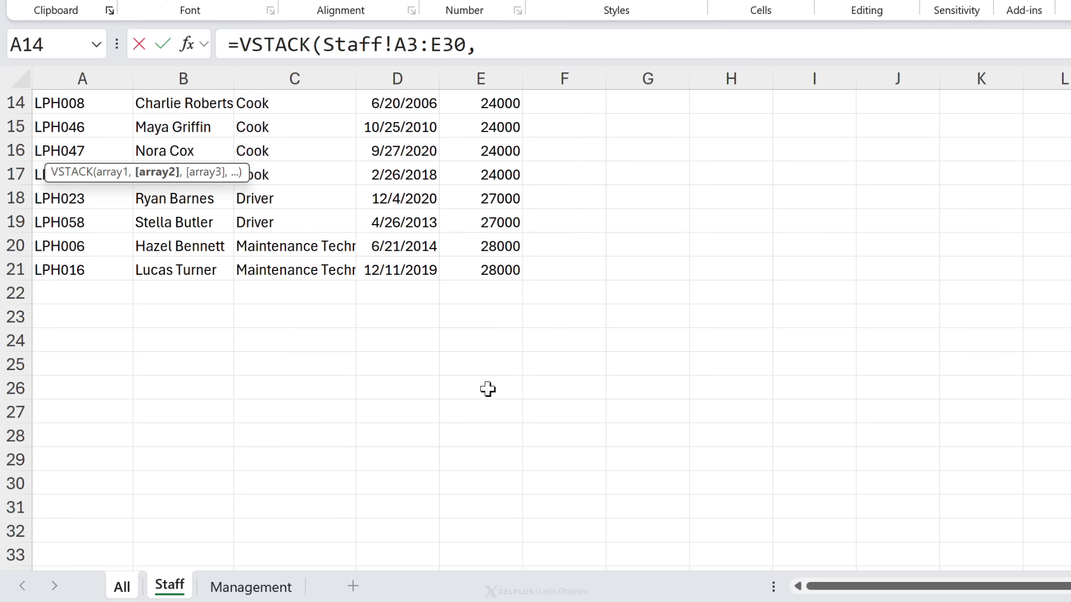
Add Management!A3:E15 as the second range to finish =VSTACK(Staff!A3:E30,Management!A3:E15)
left_click(251, 587)
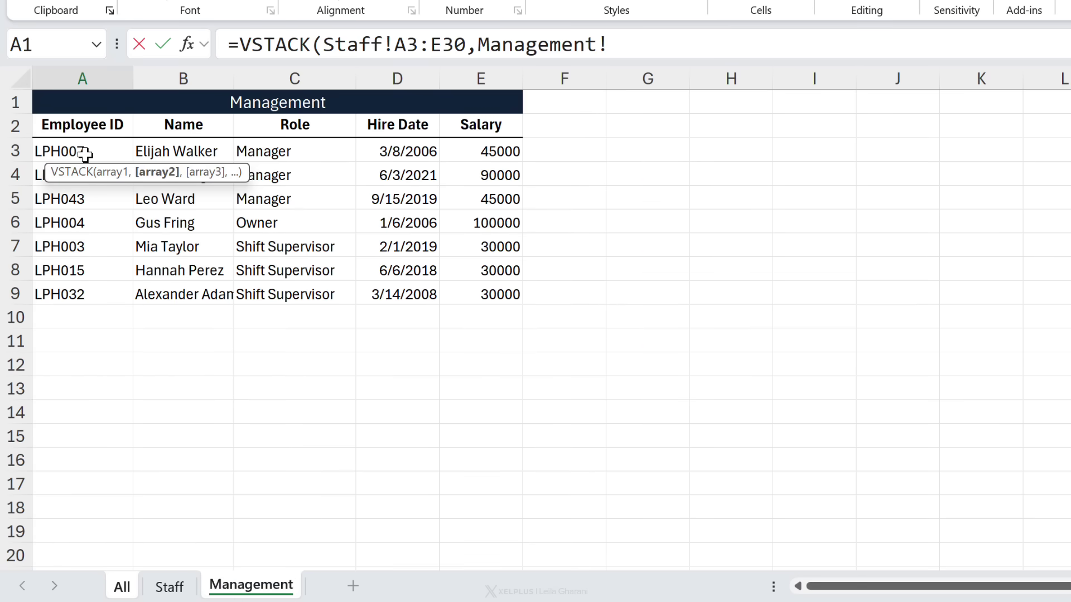
left_click_drag(83, 152, 464, 434)
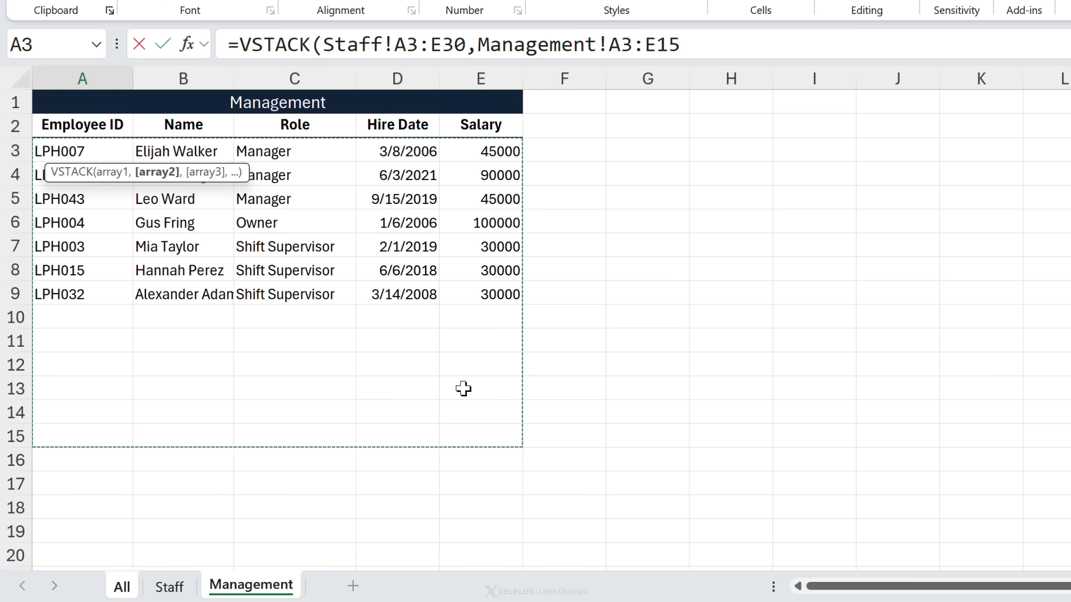
type(")")
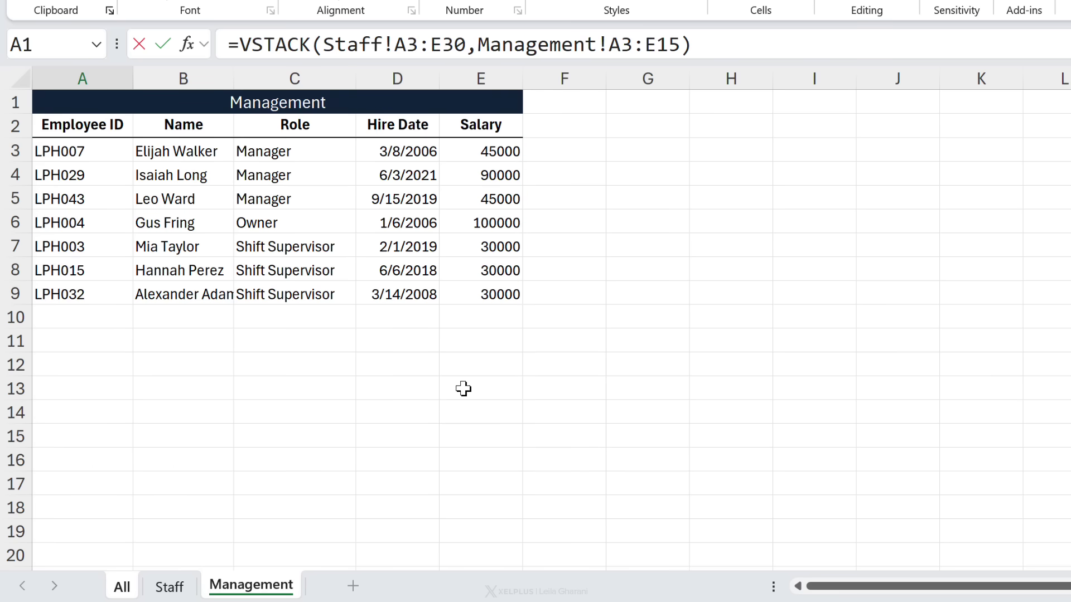
key("Return")
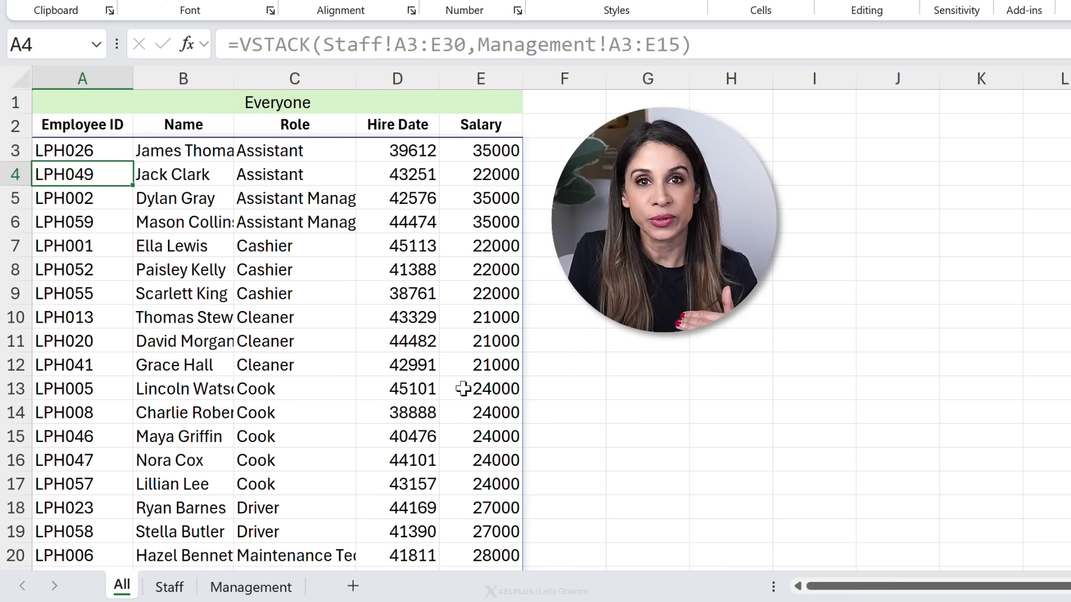
scroll(463, 389, "down", 1)
scroll(462, 389, "down", 4)
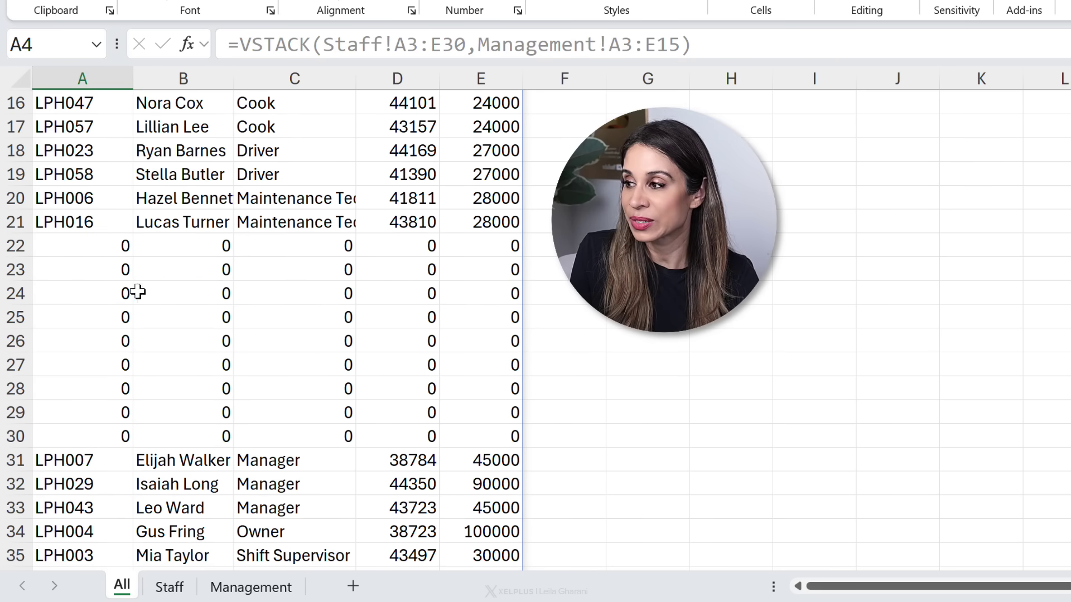
scroll(308, 335, "down", 5)
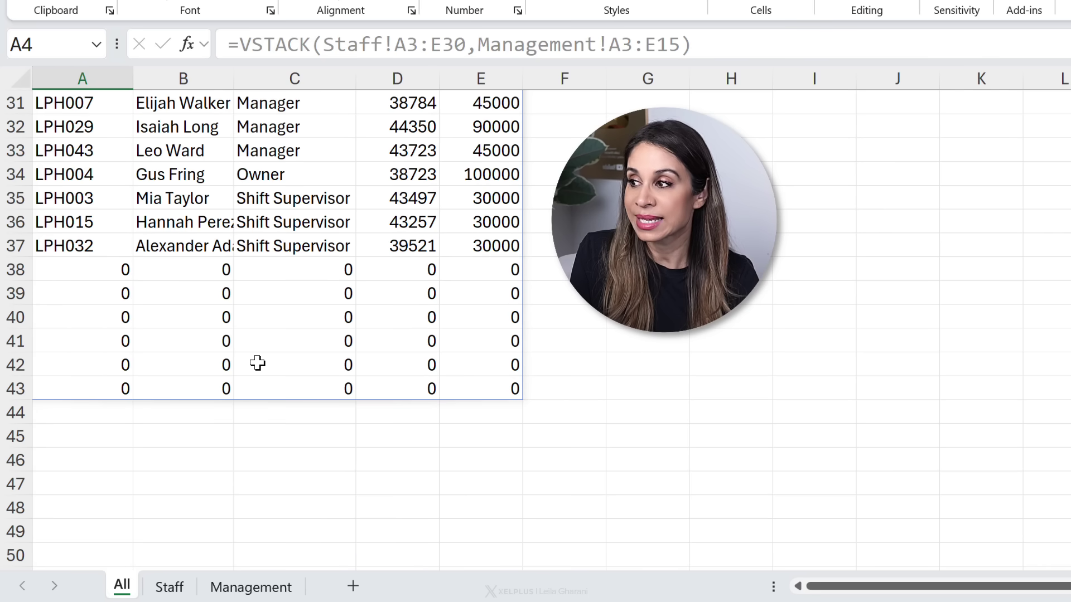
scroll(257, 363, "up", 10)
Change A3's formula to =VSTACK(Staff!A3:.E30,Management!A3:.E15) so the combined list ends at row 28
left_click(122, 151)
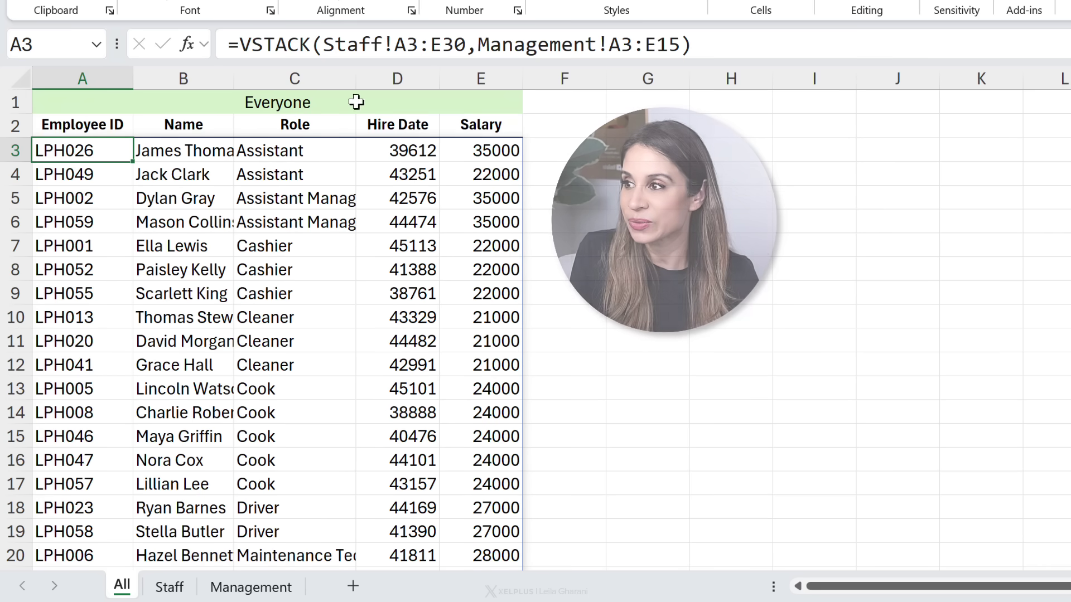
left_click(431, 45)
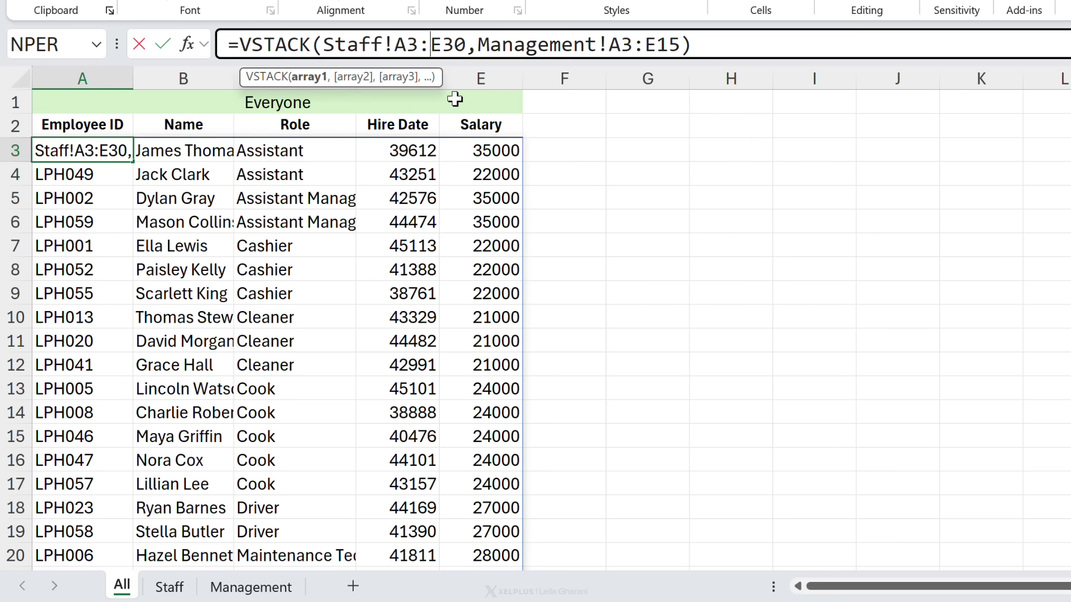
type(".")
left_click(661, 48)
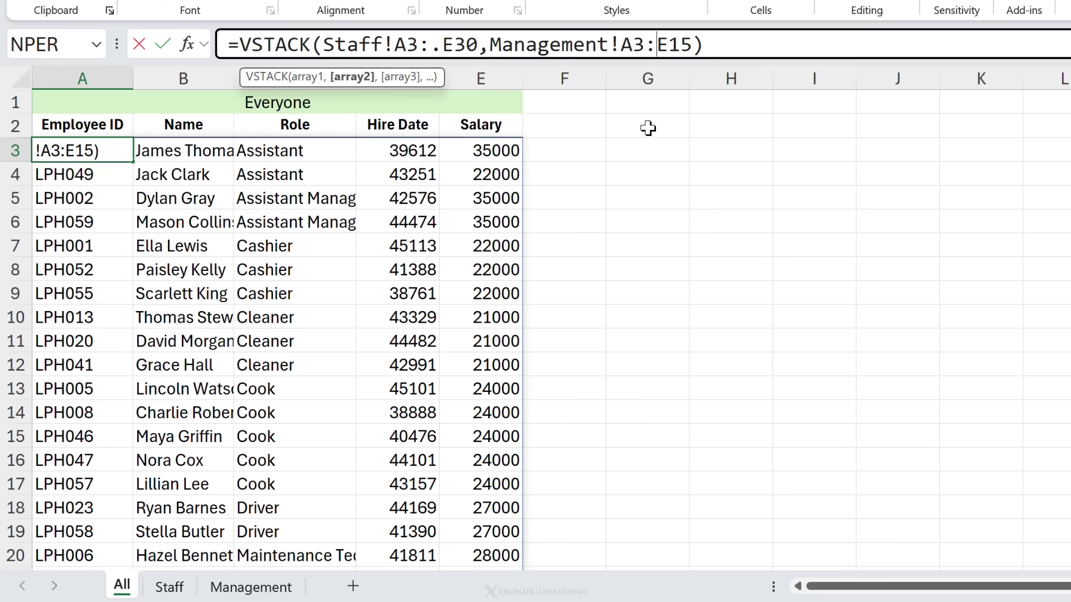
type(".")
key("Return")
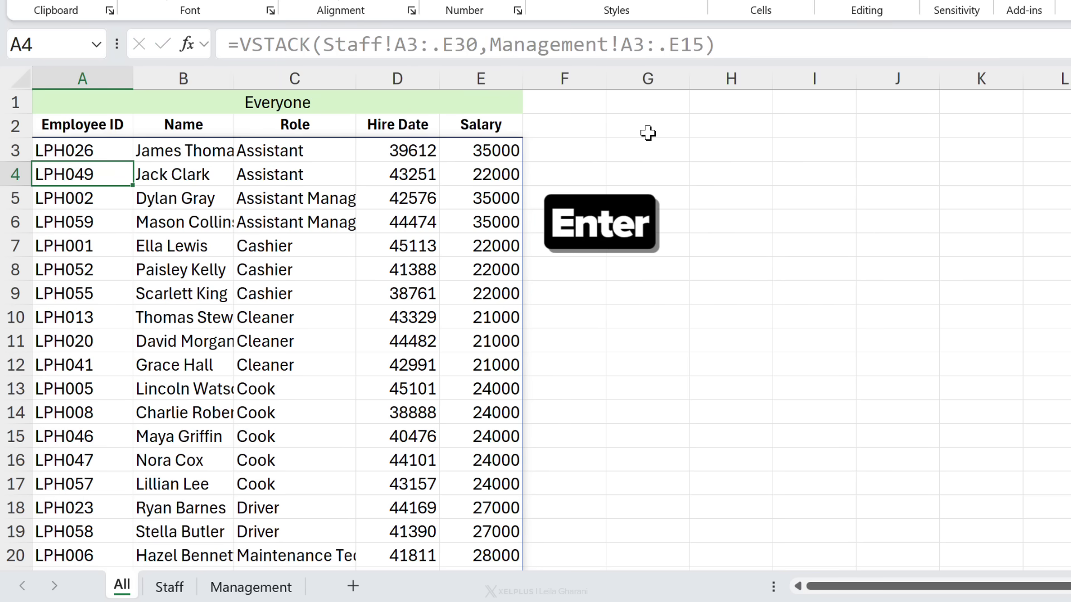
scroll(394, 279, "down", 4)
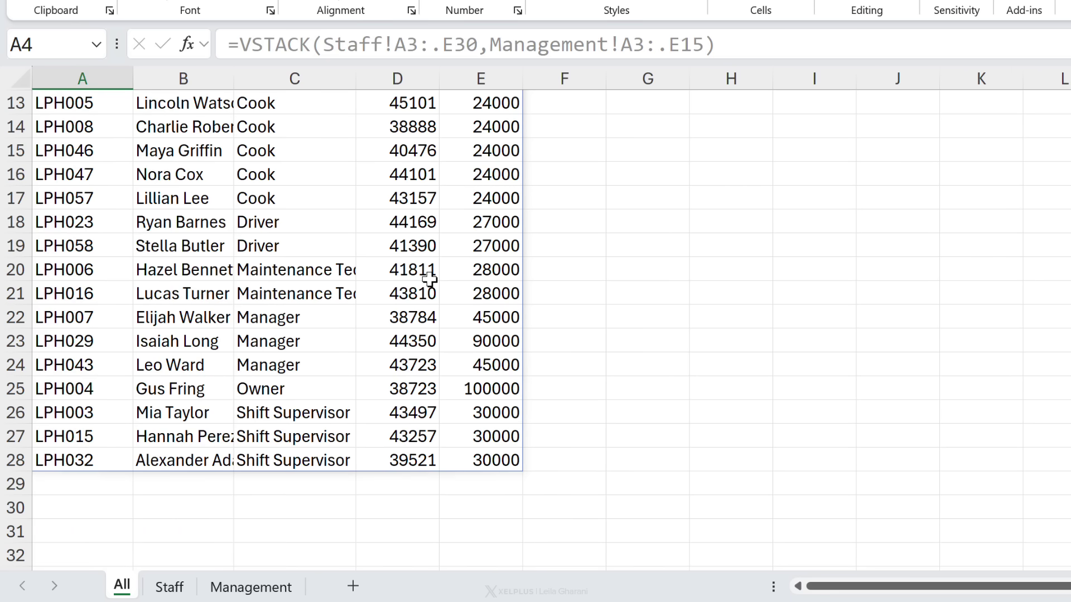
scroll(429, 280, "up", 4)
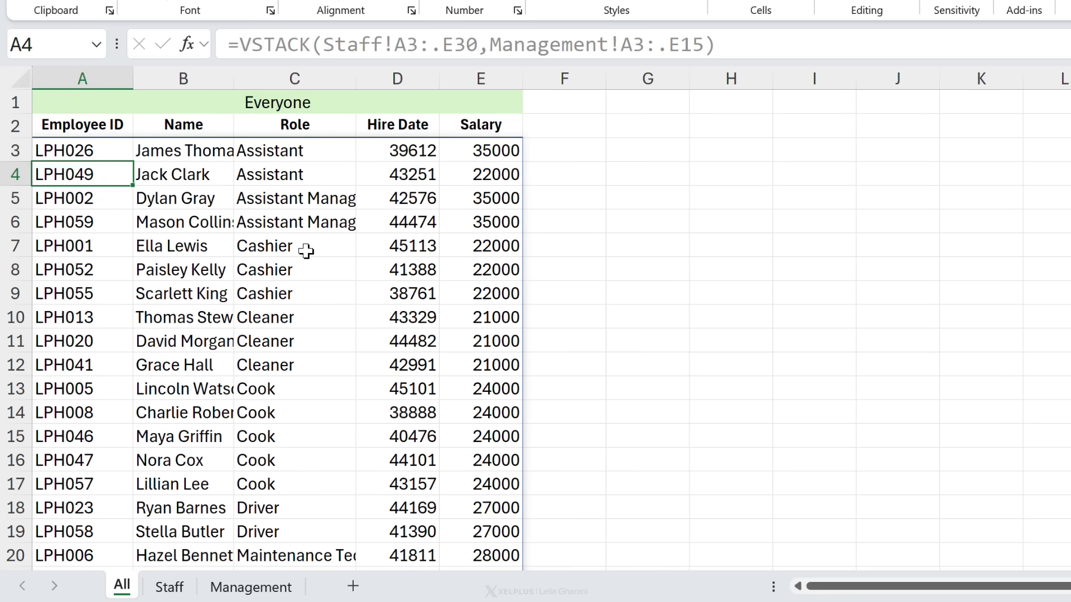
Paste a new Manager row (salary 80000) into Management row 10 and confirm it at All row 29
left_click(251, 587)
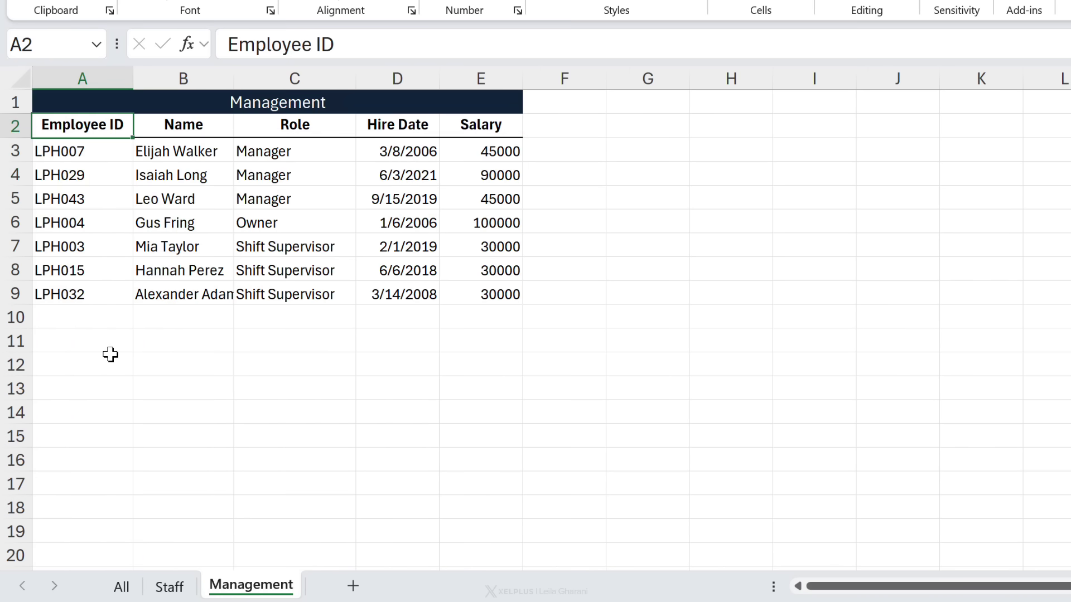
left_click(103, 318)
type("LPH049\tWalter White\tManager\t3/10/2025\t80000")
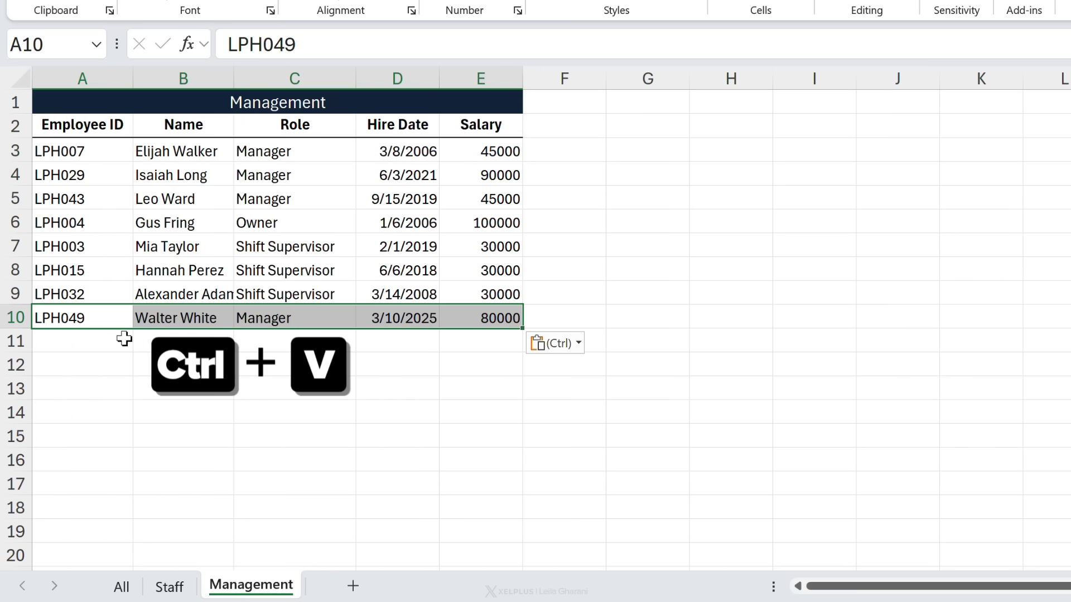
left_click(187, 322)
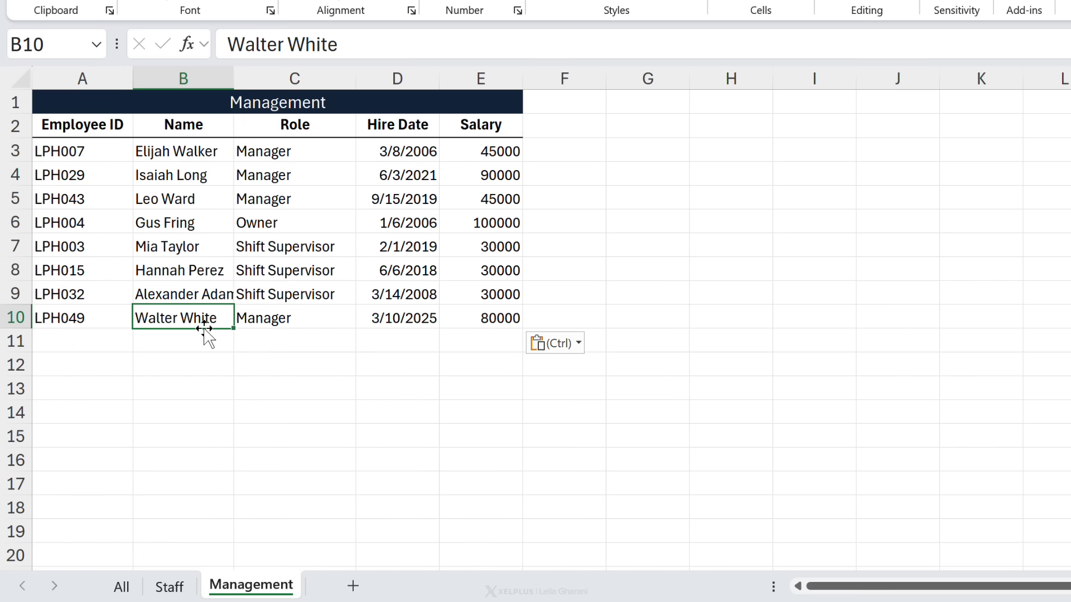
left_click(121, 587)
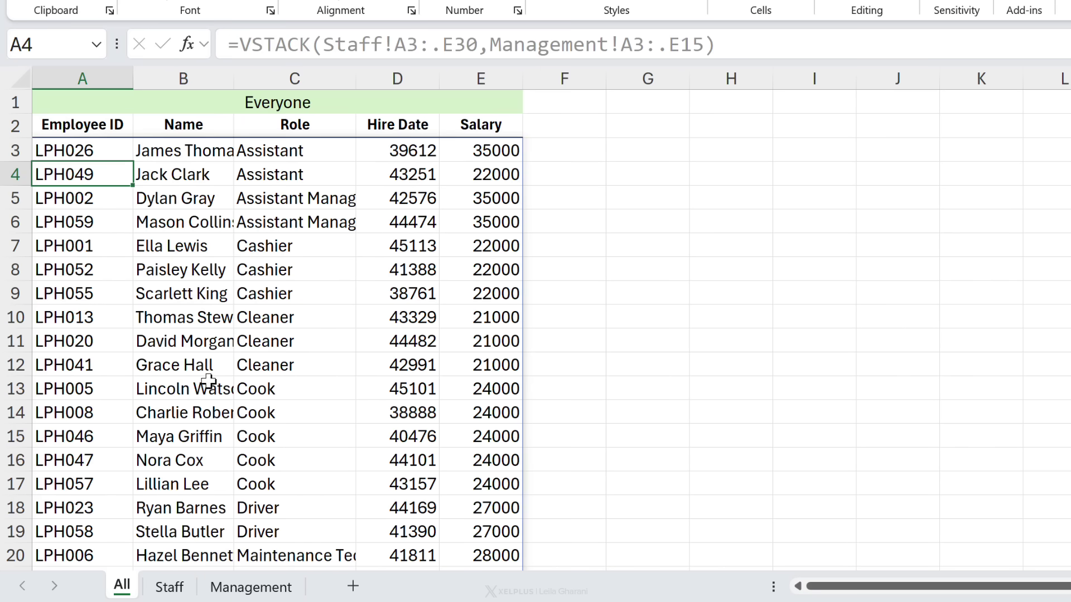
scroll(210, 379, "down", 6)
left_click(182, 340)
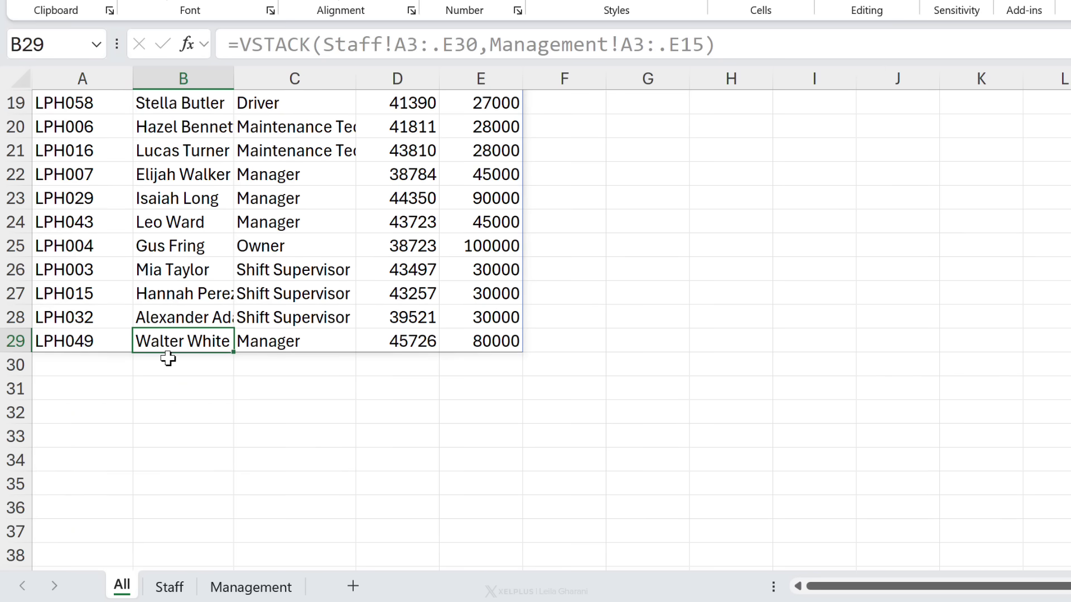
scroll(169, 359, "up", 6)
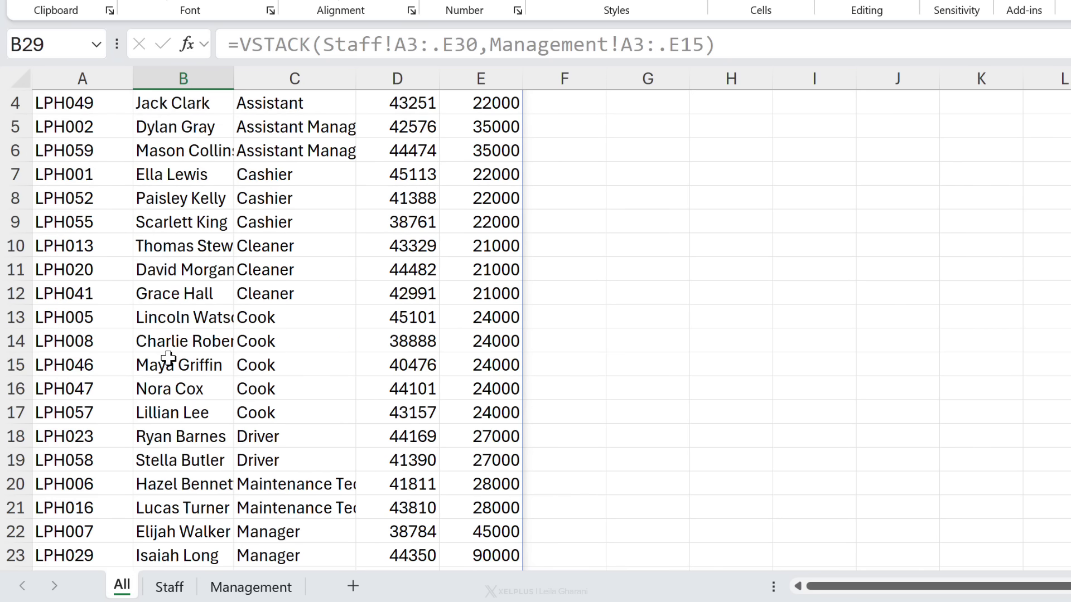
In A3's formula, replace the dot-trimmed Staff reference with TRIMRANGE(Staff!A3:E30)
left_click(93, 161)
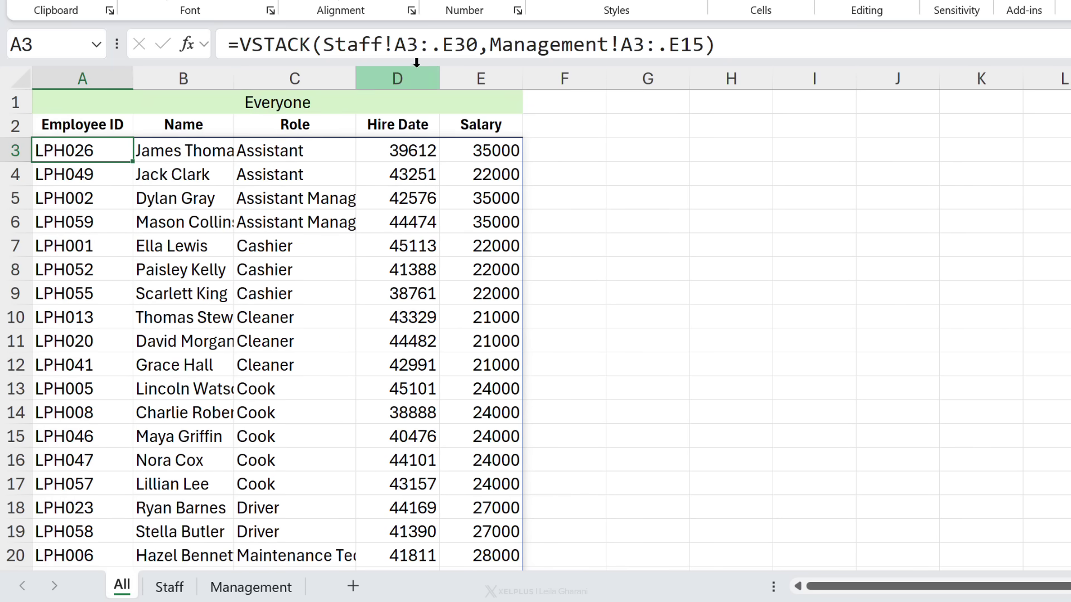
left_click(436, 44)
key("Delete")
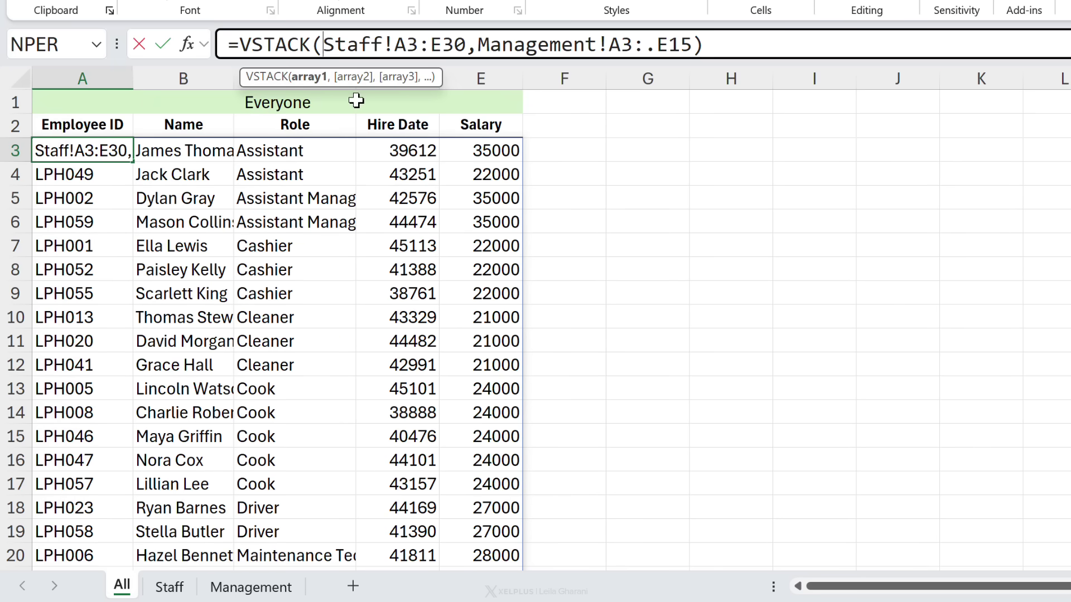
type("tri")
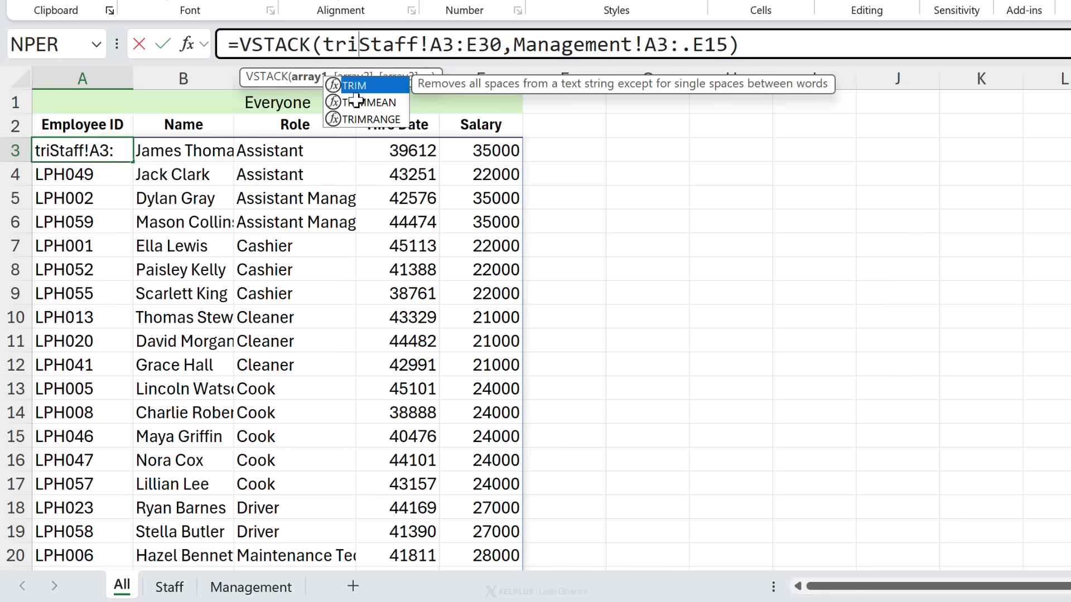
key("Down")
key("Down")
key("Tab")
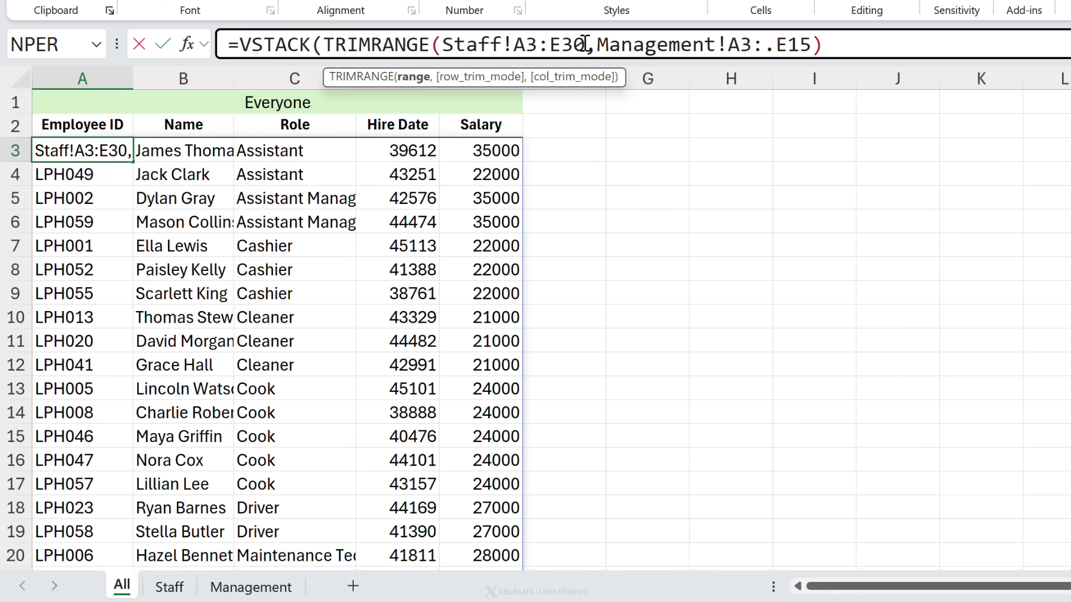
type(")")
Wrap the Management range in TRIMRANGE as well and commit the formula
left_click(610, 49)
type("trimran")
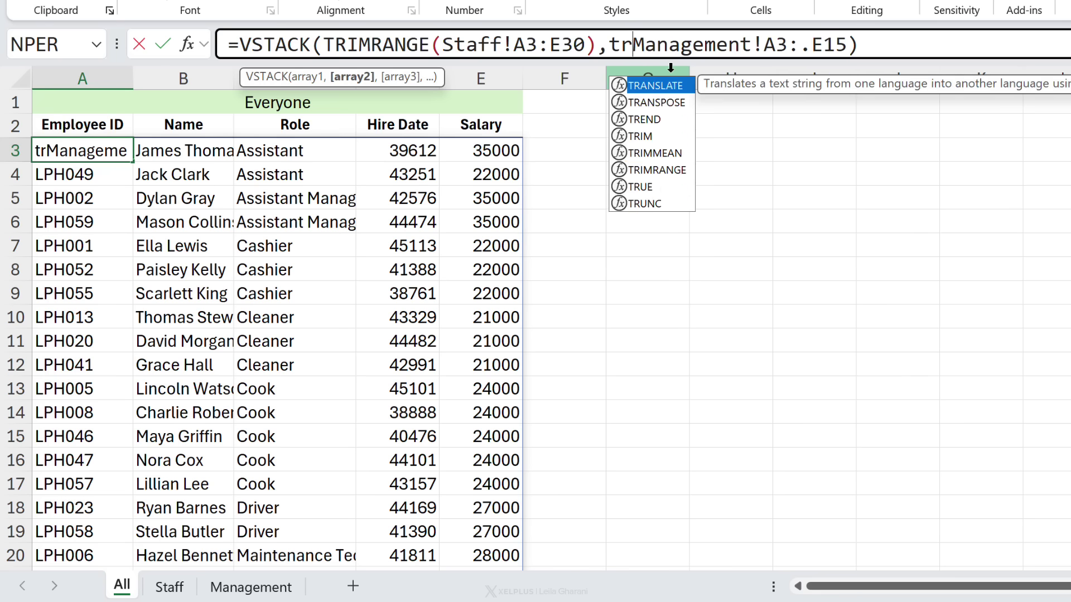
key("Tab")
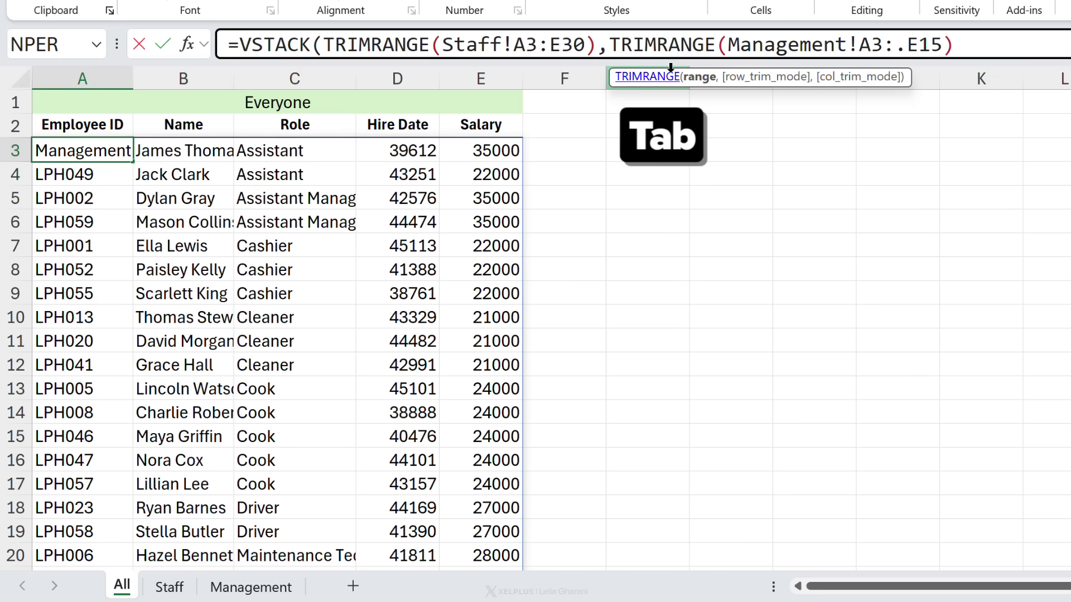
left_click(908, 47)
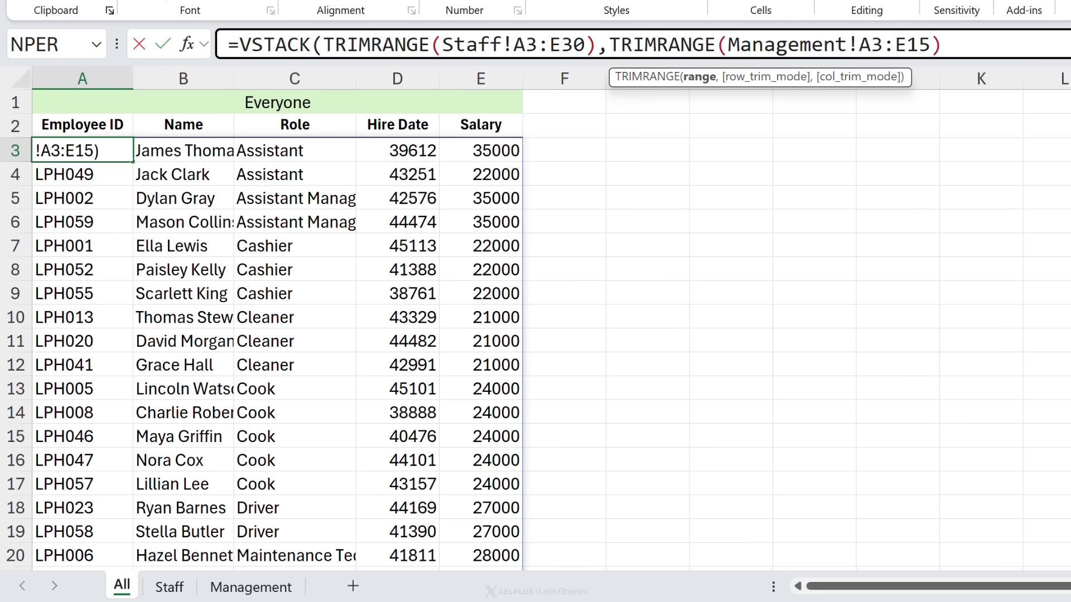
type(")")
key("Return")
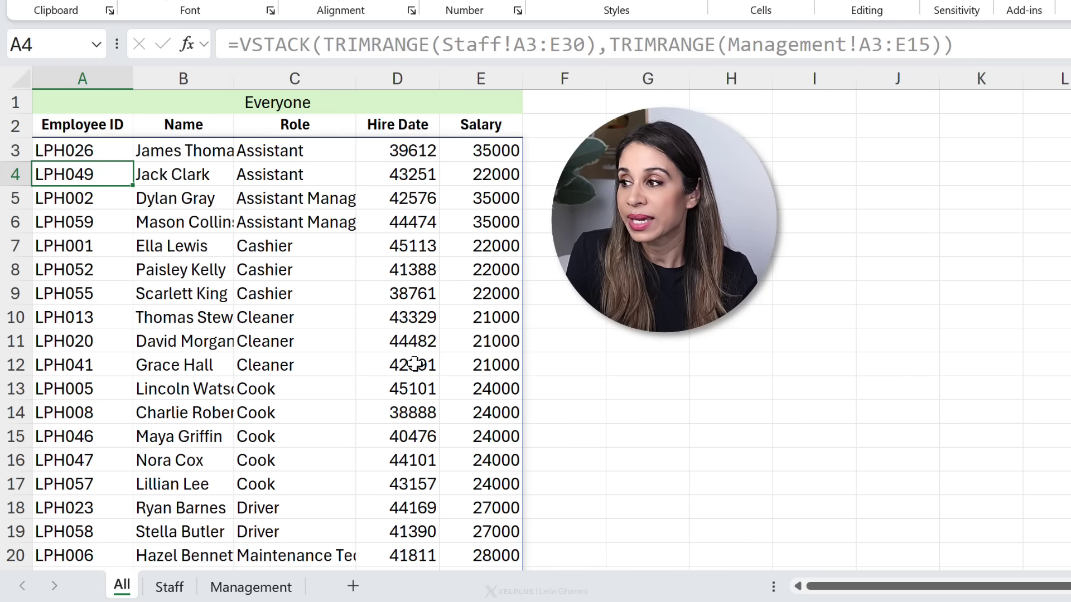
scroll(415, 363, "down", 4)
scroll(414, 355, "up", 4)
Open the Summary of Updates lesson and scroll past the version requirements toward New Features
left_click(106, 151)
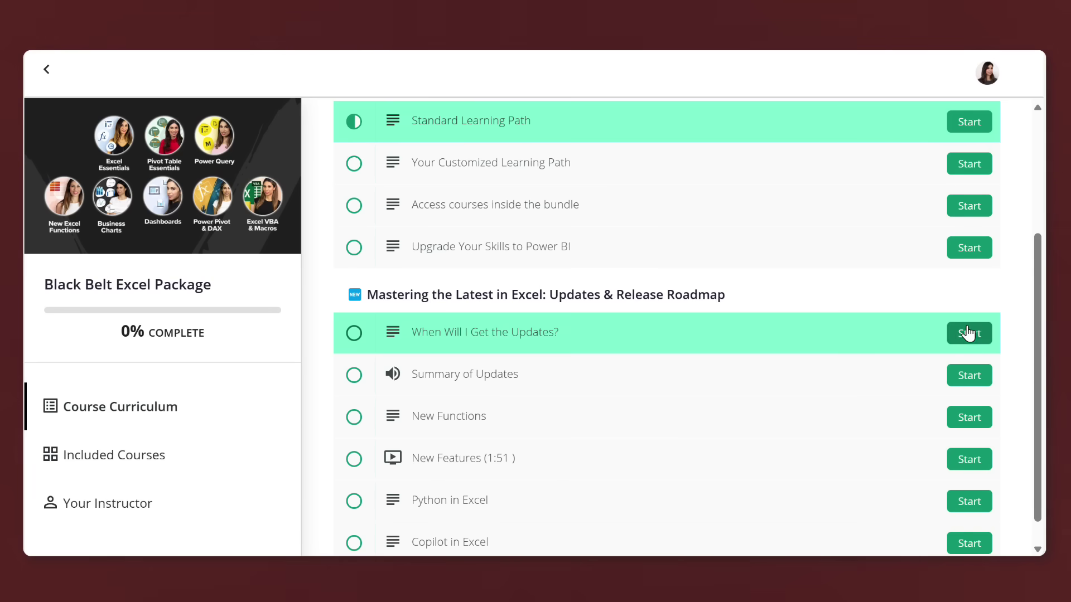
left_click(969, 375)
scroll(965, 365, "down", 5)
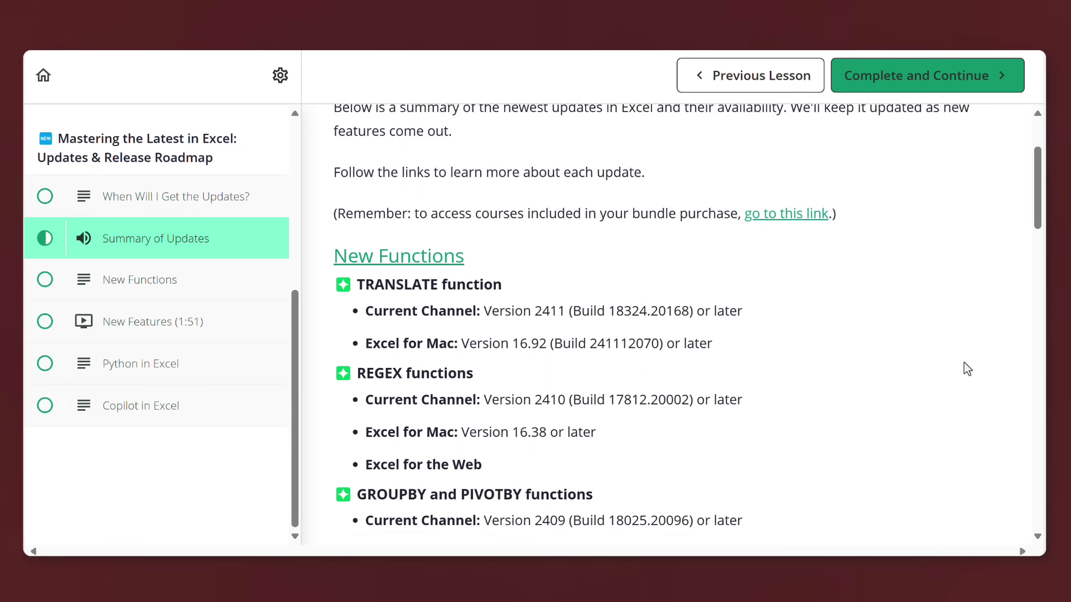
scroll(967, 369, "down", 8)
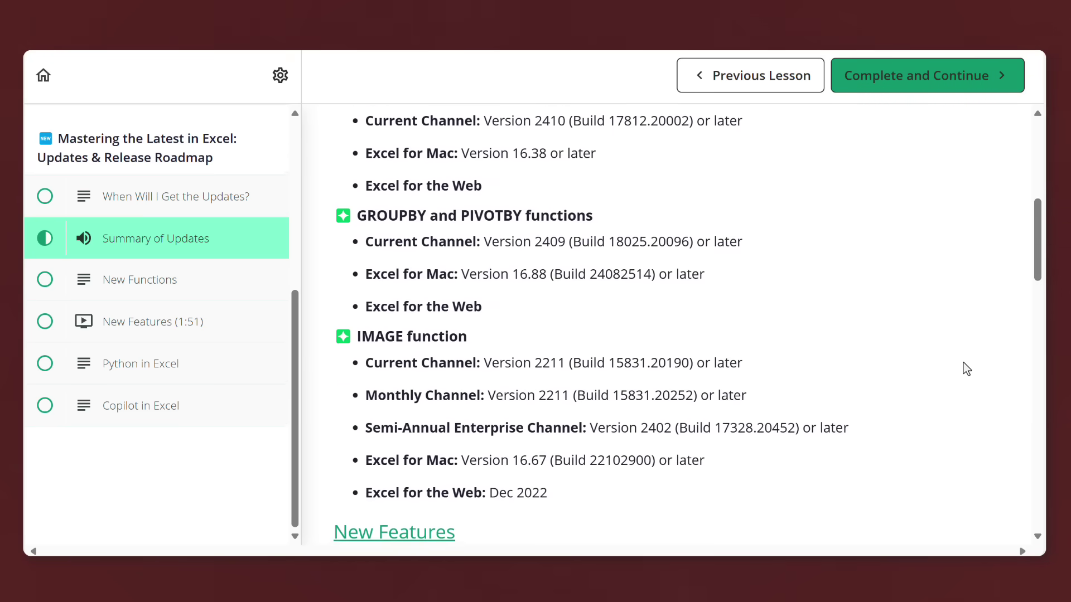
scroll(962, 364, "down", 4)
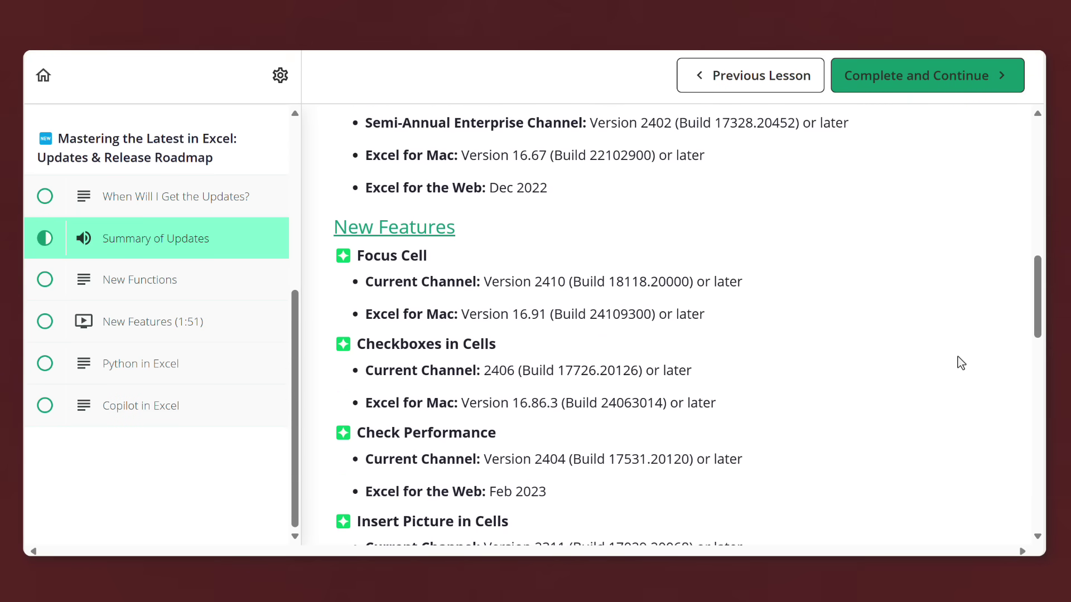
scroll(779, 259, "down", 1)
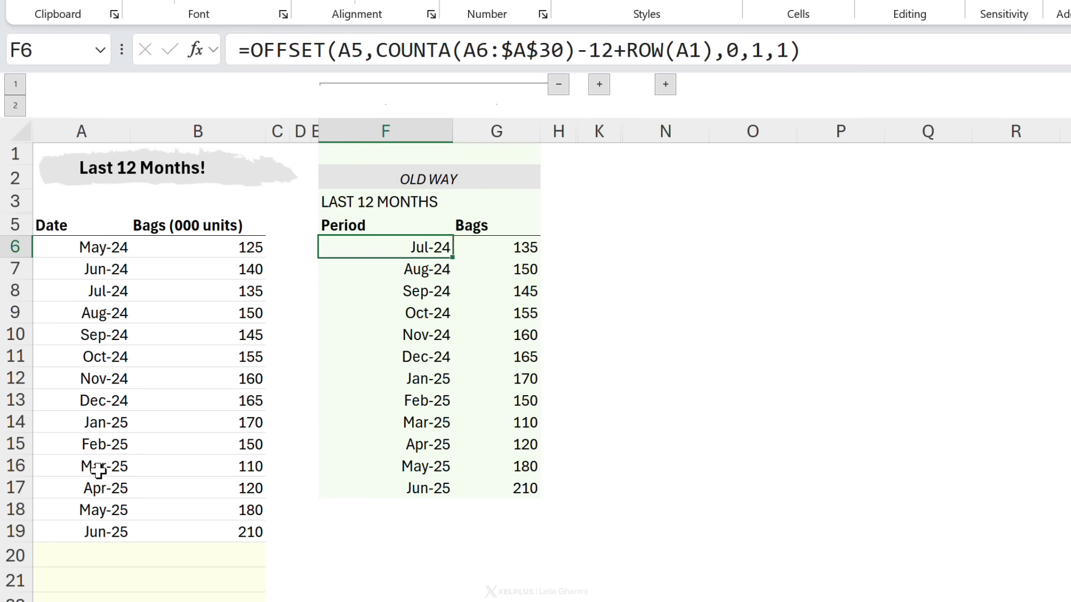
left_click_drag(78, 226, 60, 522)
left_click_drag(196, 229, 193, 530)
left_click(198, 512)
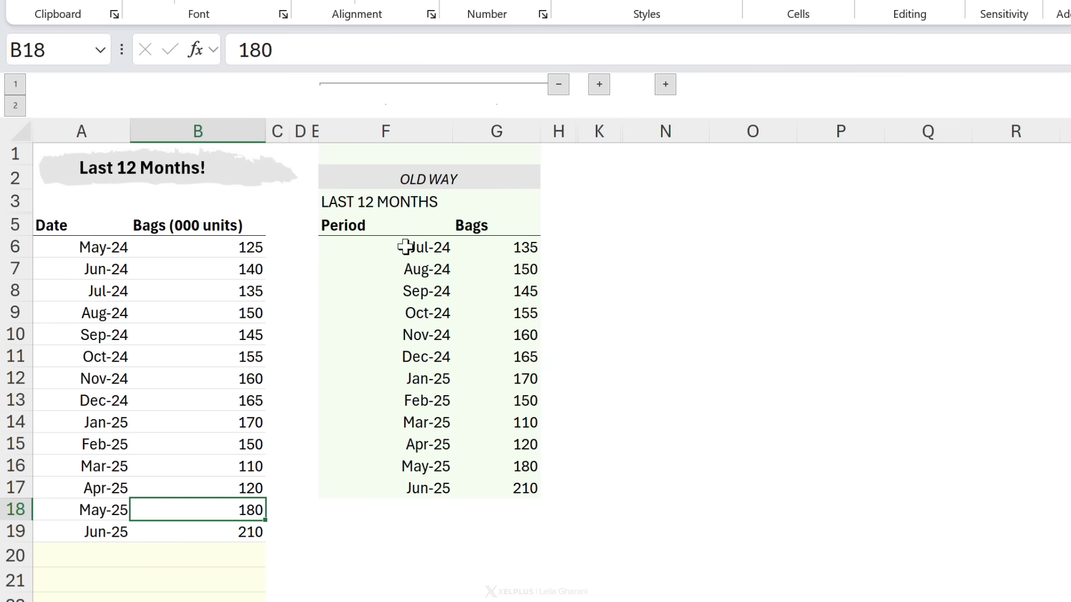
left_click_drag(107, 533, 89, 294)
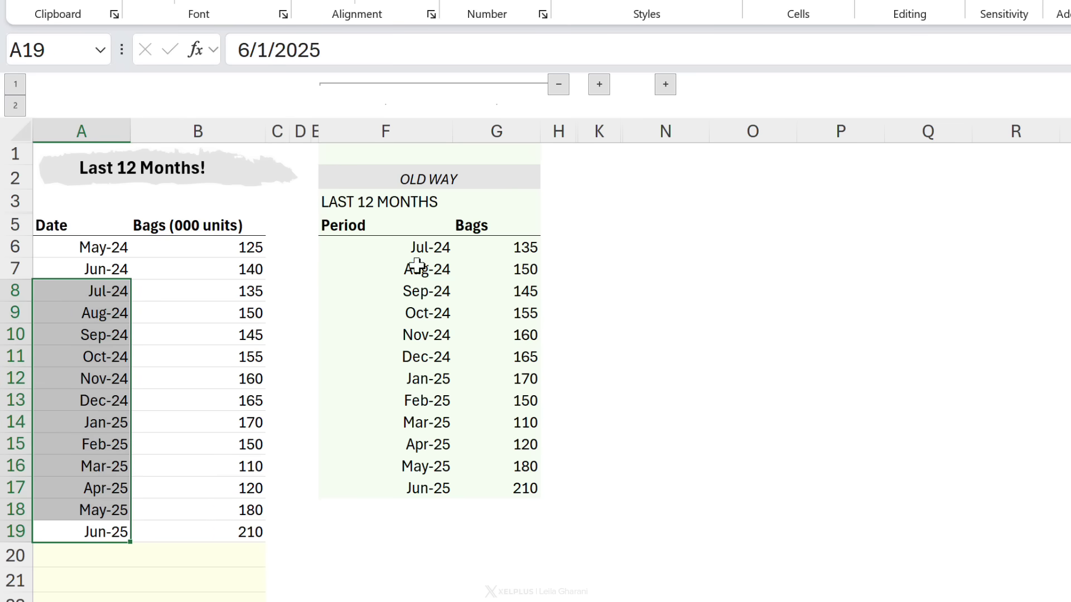
left_click(84, 560)
scroll(278, 416, "down", 1)
type("7/2025")
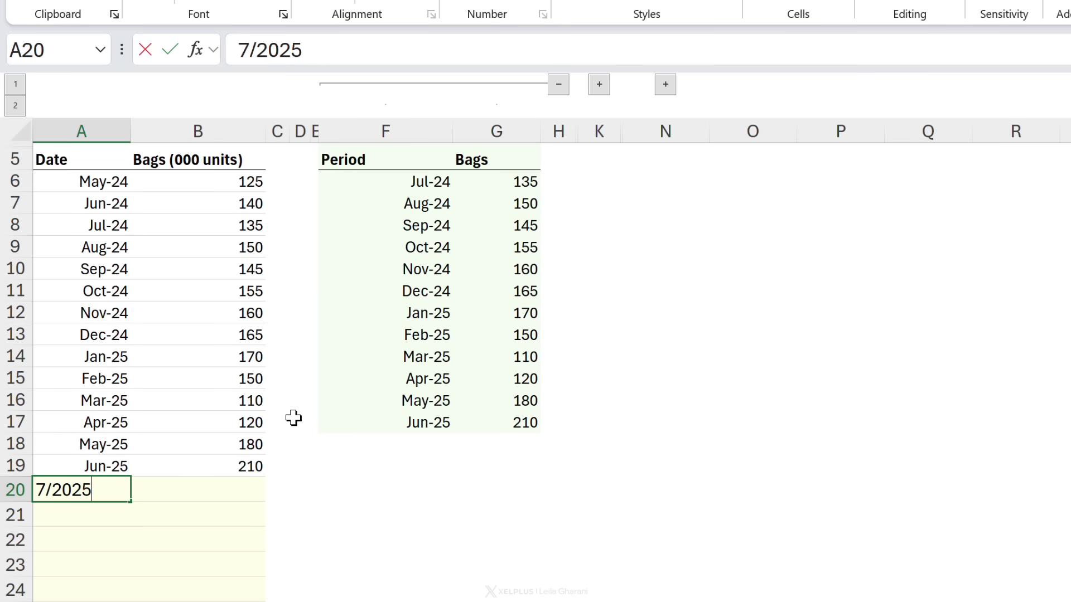
key("Tab")
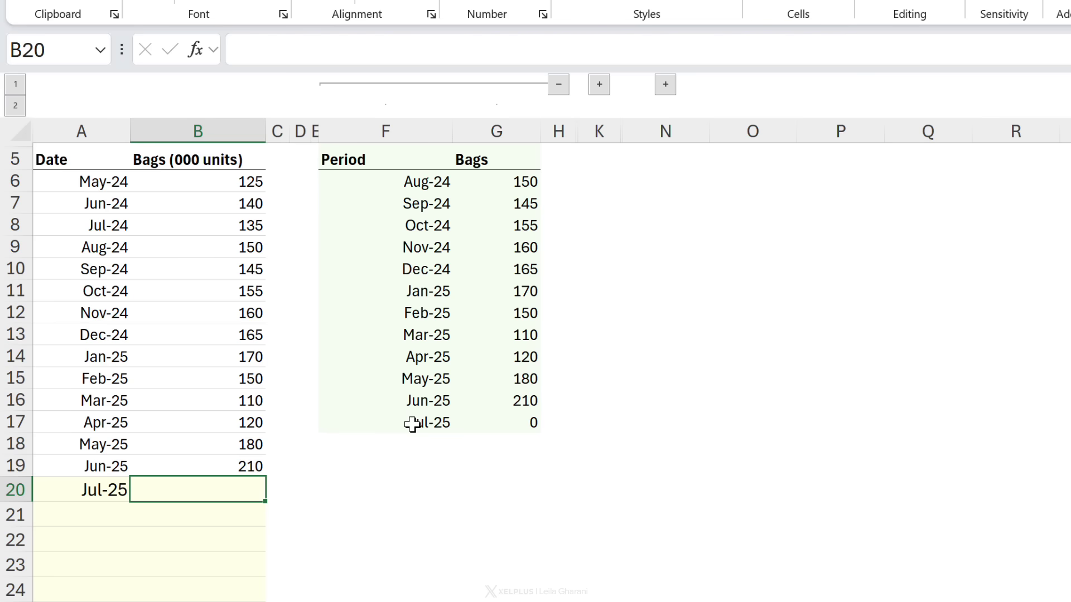
type("210")
key("Return")
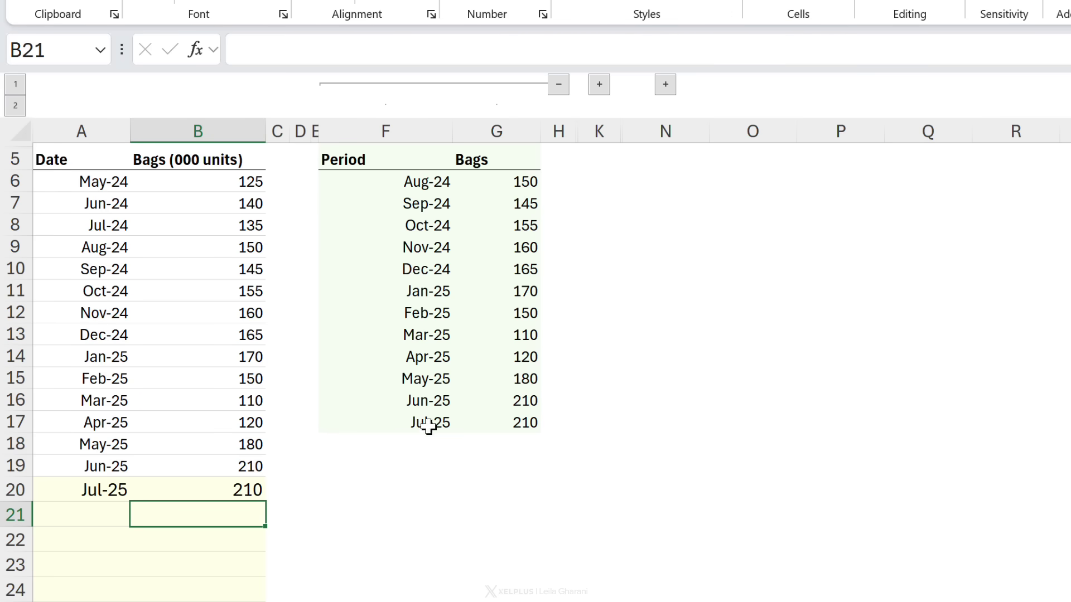
scroll(450, 441, "up", 1)
left_click(419, 247)
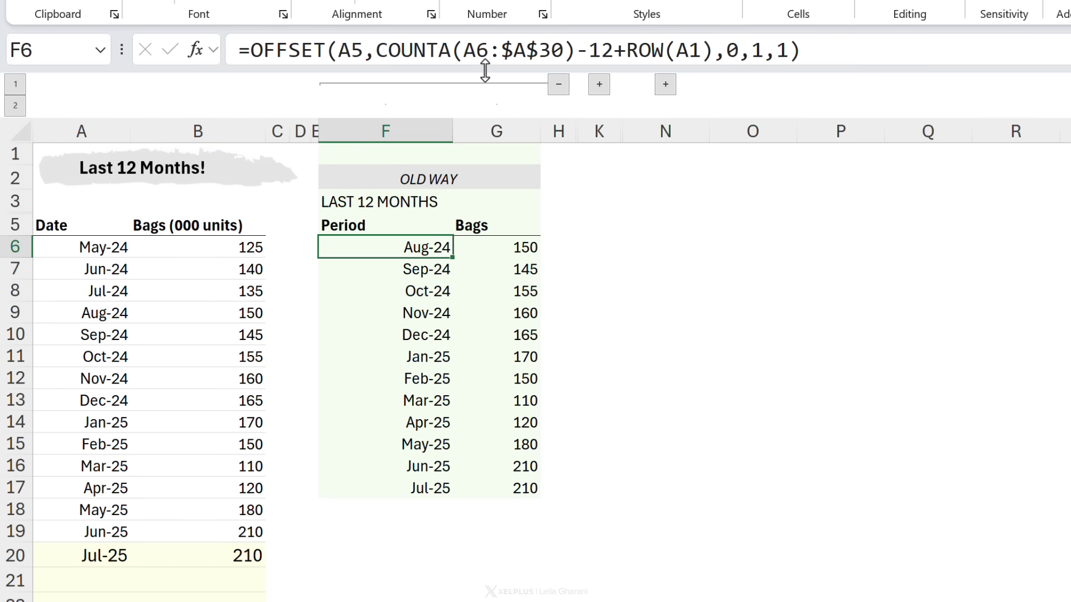
key("ctrl+z")
key("ctrl+z")
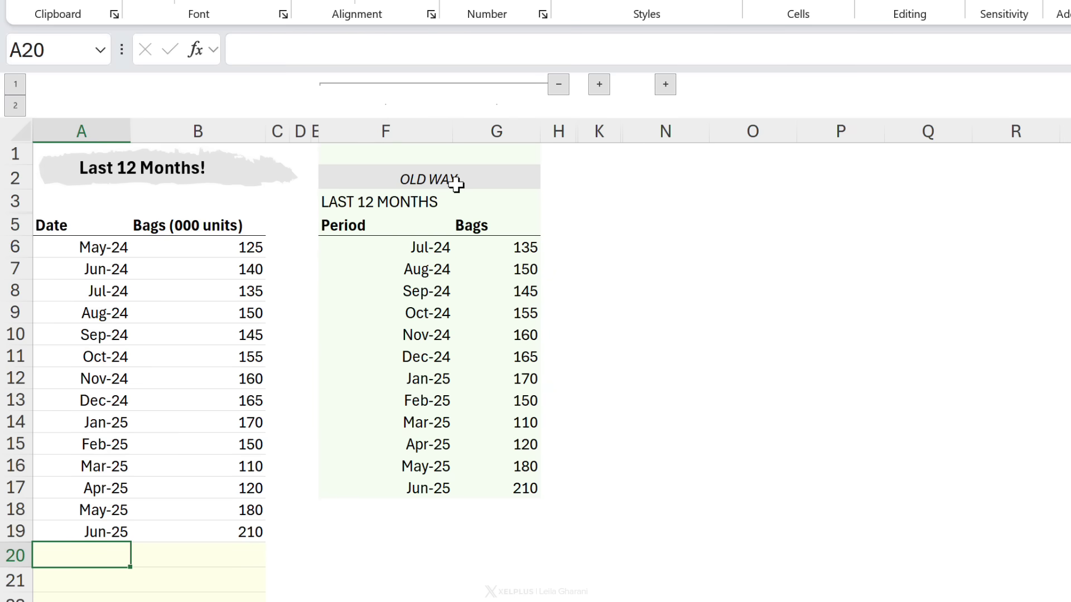
Expand the NEW-OLD WAY table, inspect its =TAKE(FILTER(A6:B30,A6:A30<>""),-12) formula, then collapse it
left_click(606, 84)
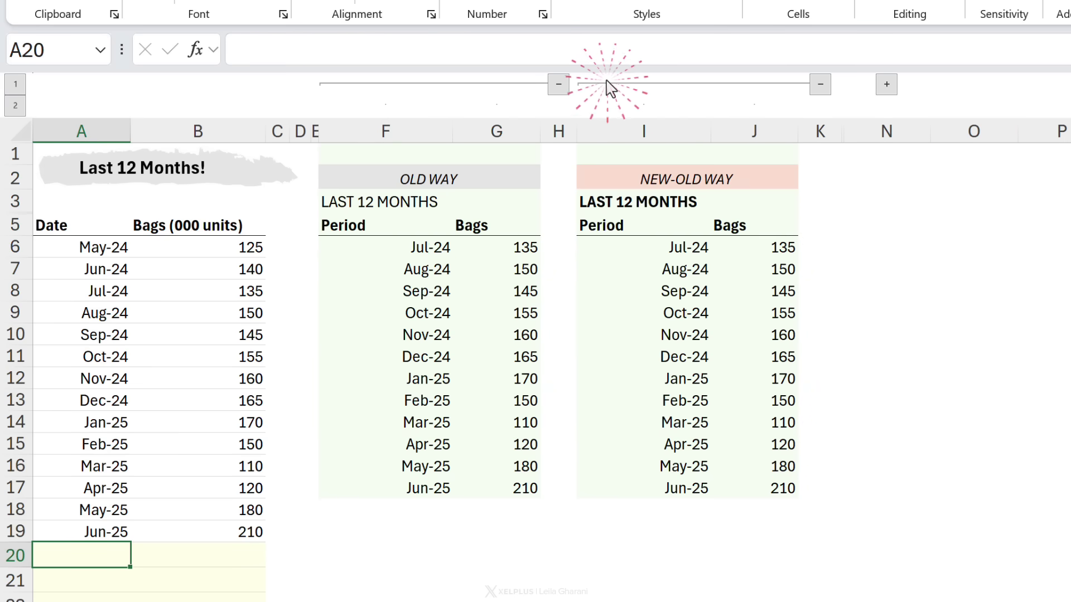
left_click(664, 179)
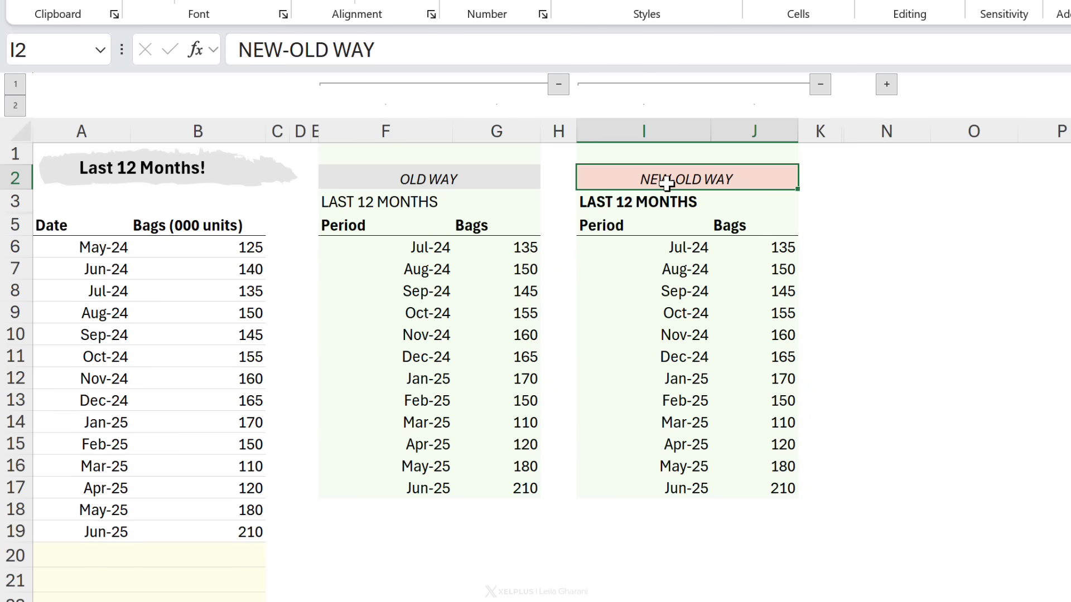
left_click(662, 251)
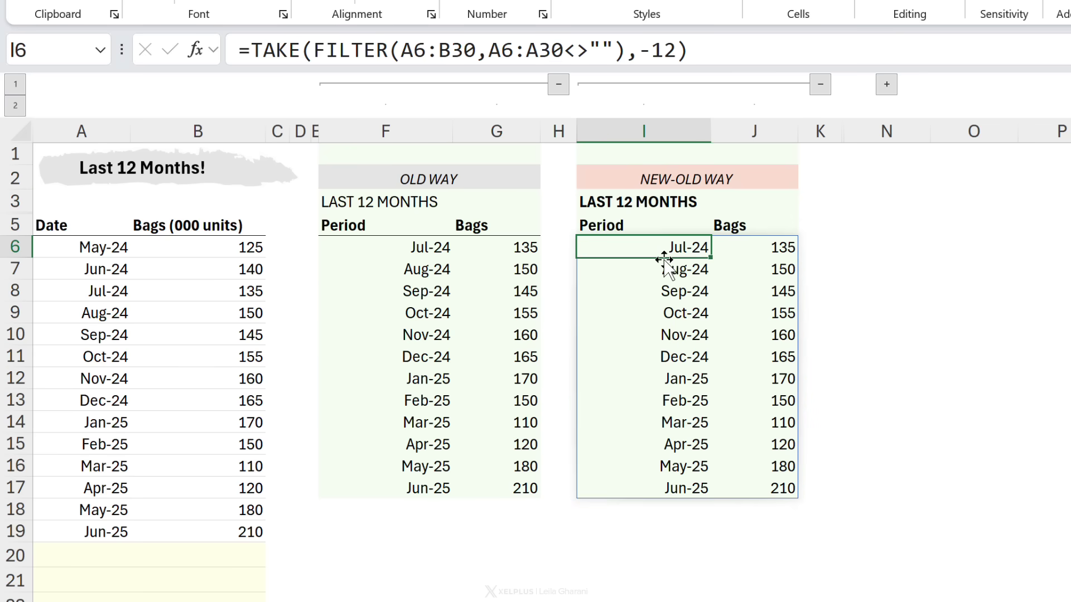
left_click(630, 50)
scroll(190, 318, "down", 5)
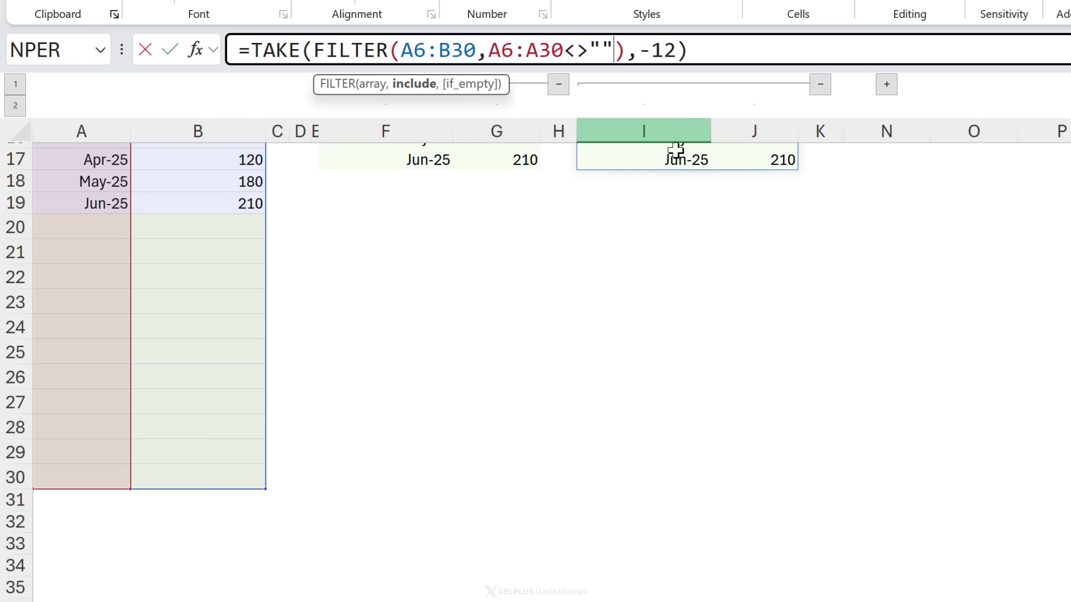
scroll(676, 151, "up", 5)
key("Return")
left_click(650, 249)
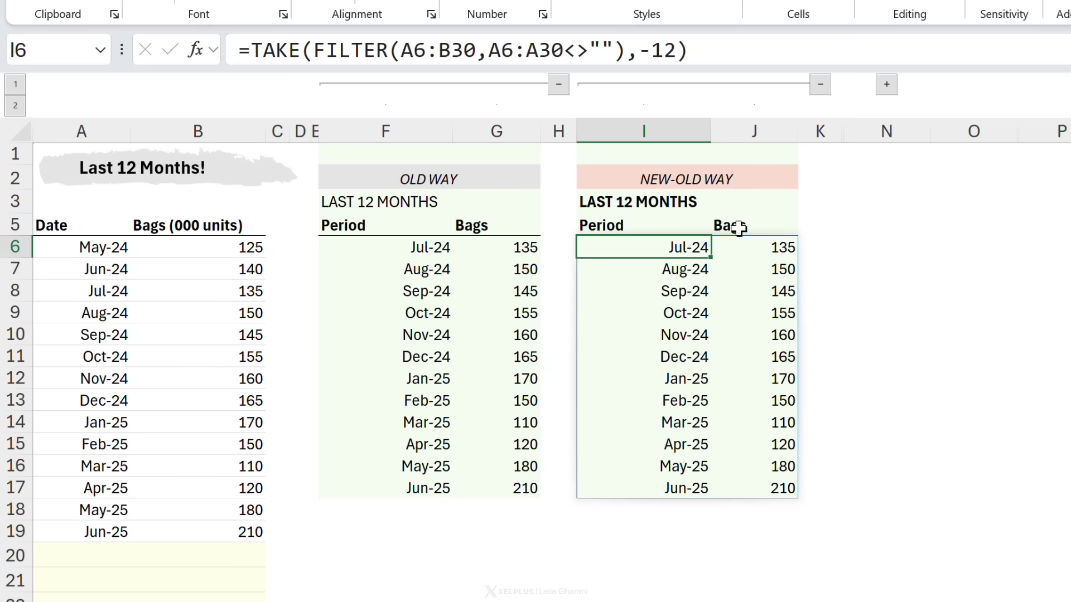
left_click(820, 85)
Collapse OLD WAY, expand NEW WAY columns L:M, and enter =TAKE(A6:.B30,-12) in L6
left_click(559, 84)
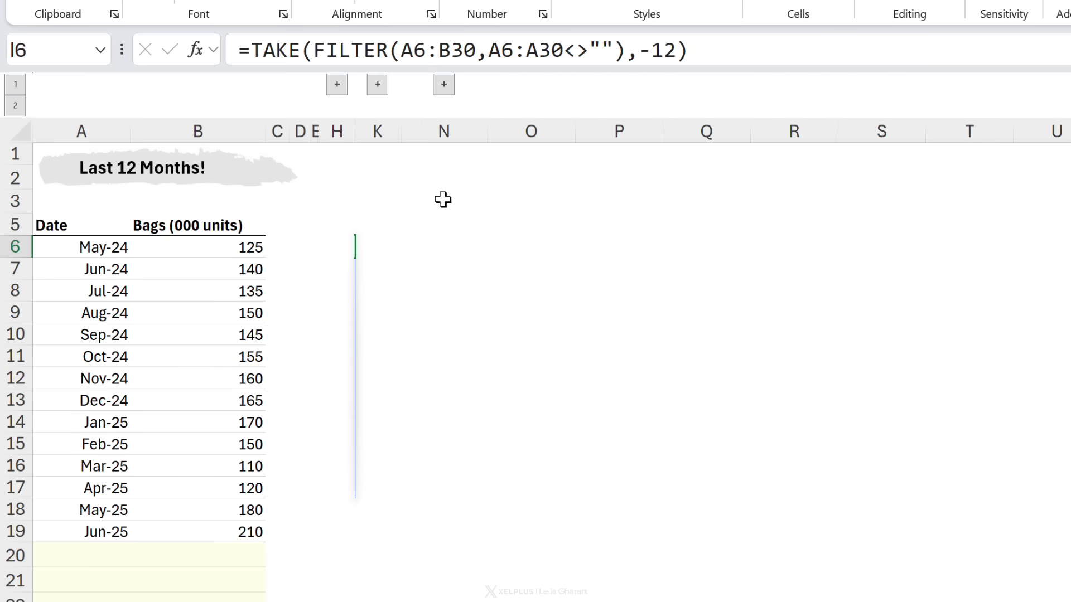
left_click(444, 87)
left_click(450, 249)
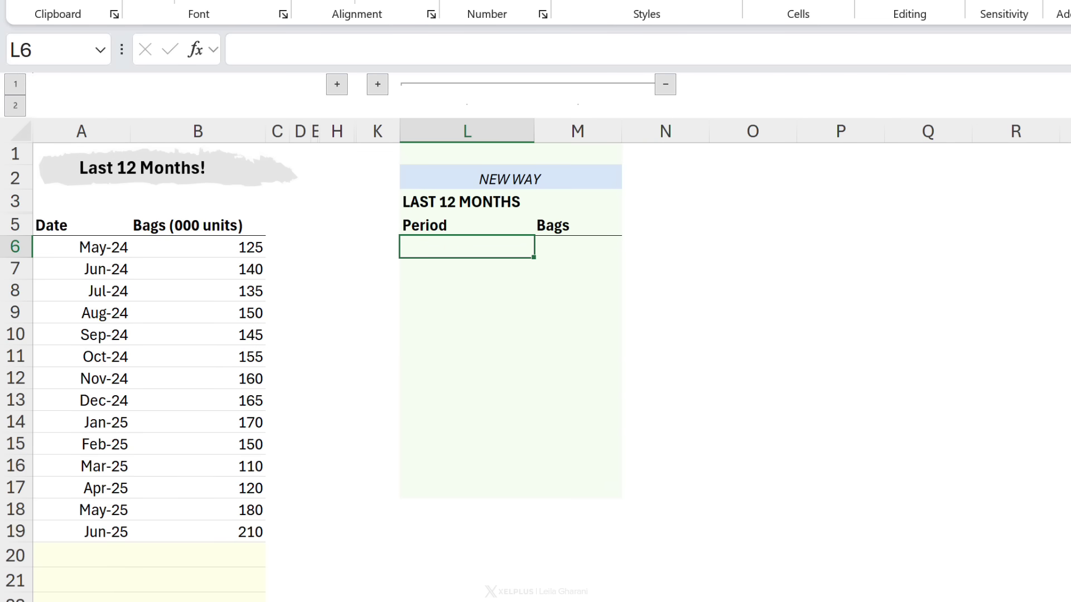
type("=take")
key("Tab")
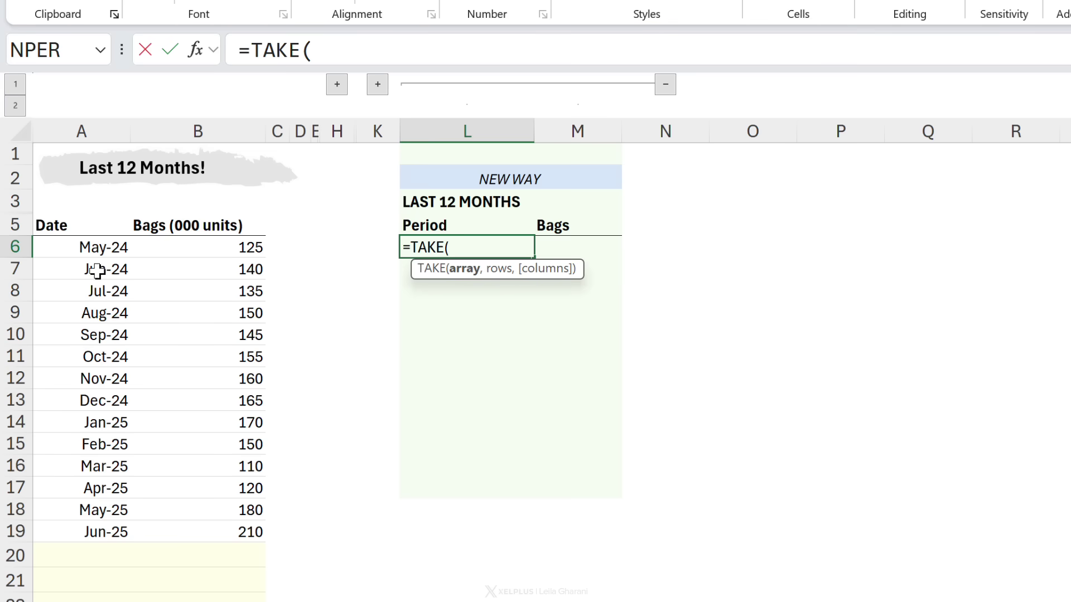
left_click_drag(95, 245, 189, 566)
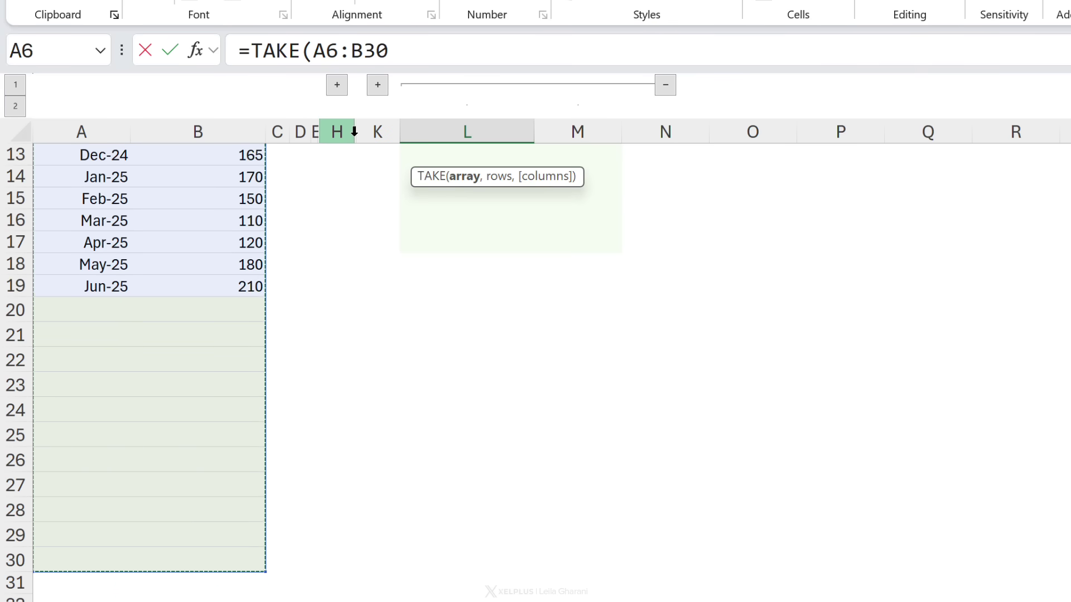
type(",-12")
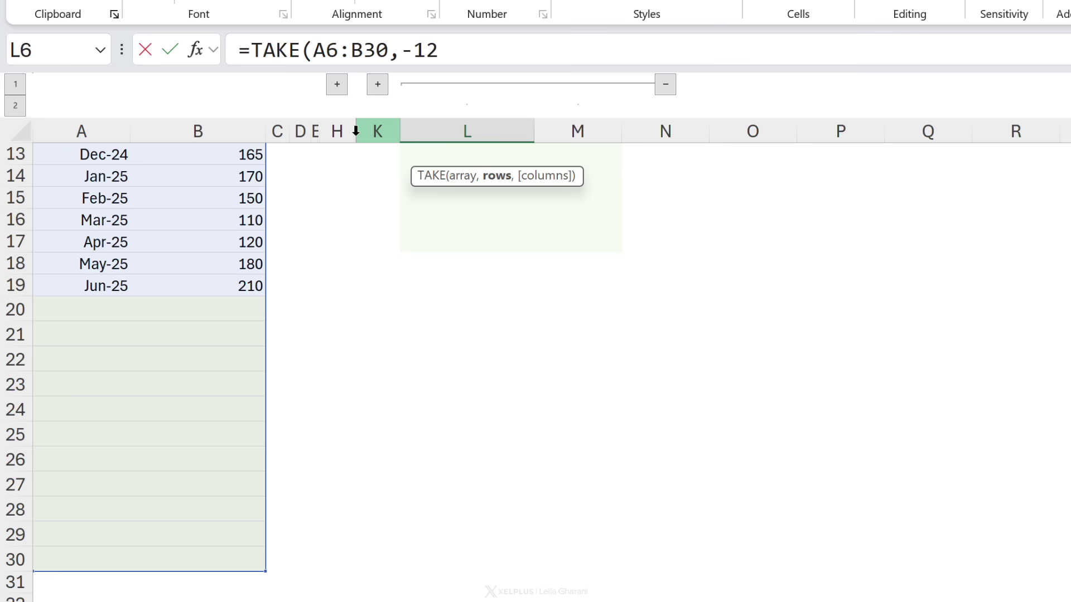
type(")")
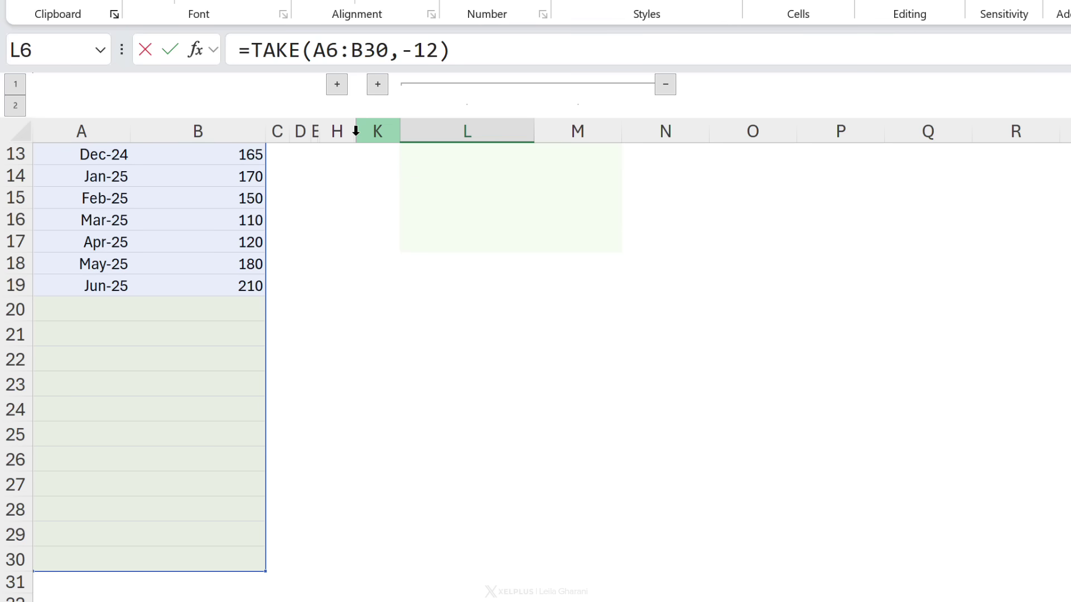
left_click(346, 56)
type(".")
key("Return")
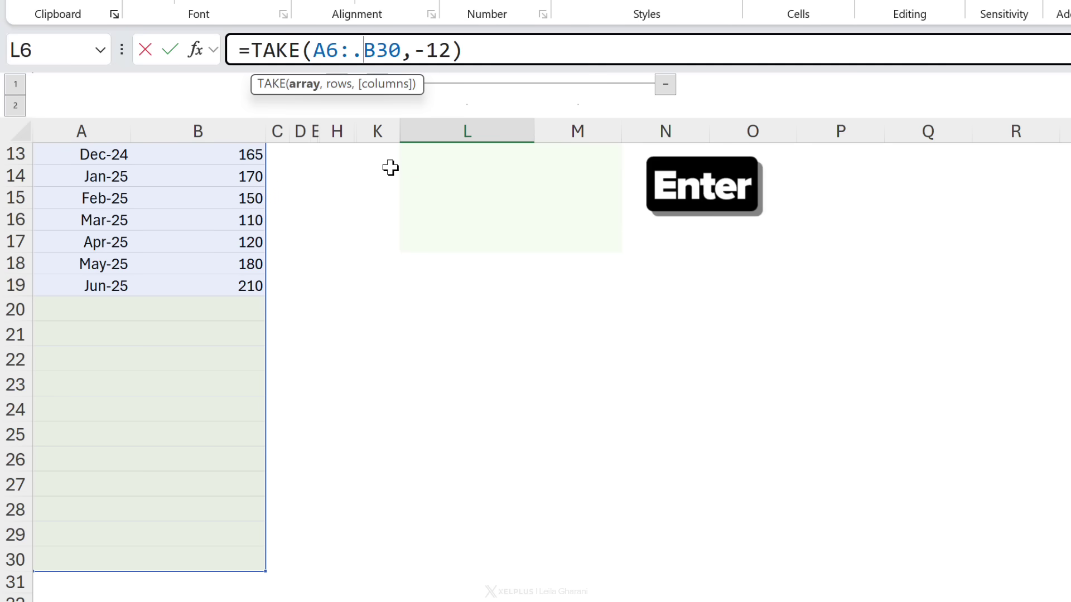
scroll(382, 202, "up", 2)
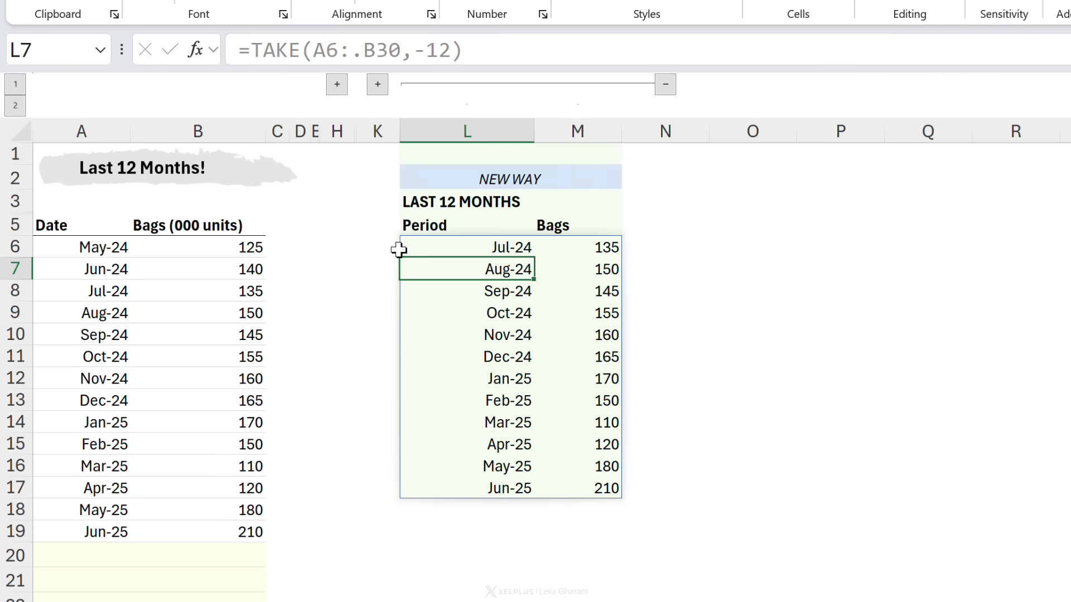
left_click(461, 248)
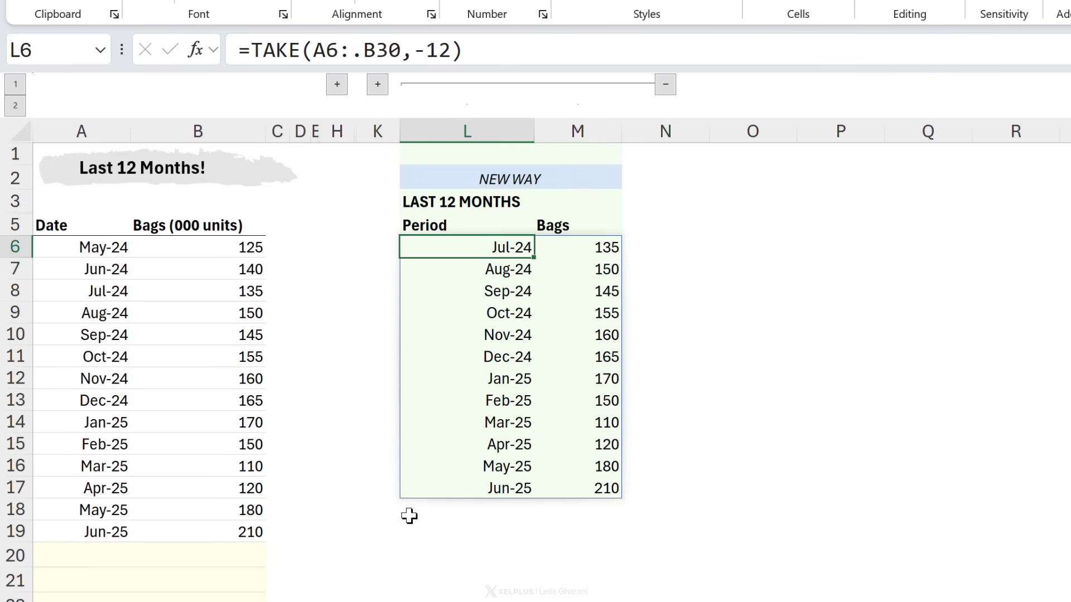
Add a Jul-25 row (7/2025) with 210 bags in row 20
left_click(106, 554)
type("7/20")
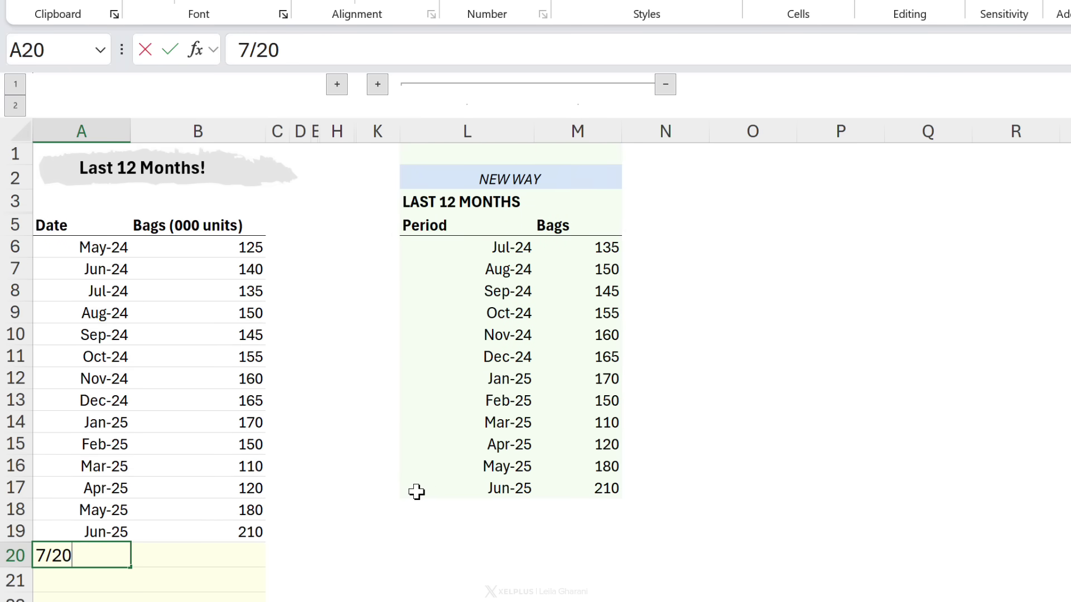
type("25")
key("Tab")
type("21")
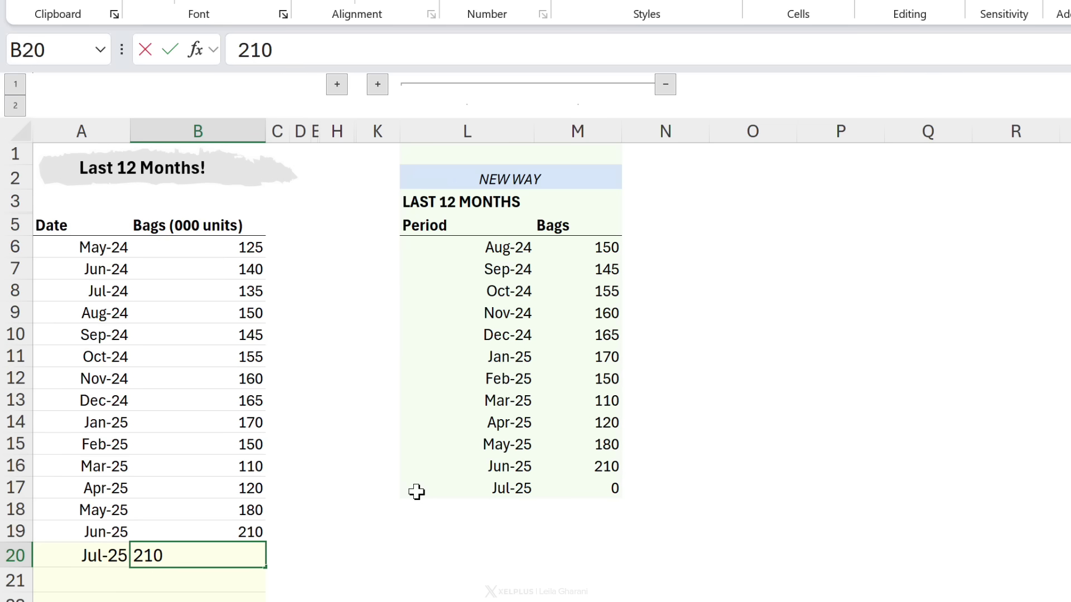
key("Return")
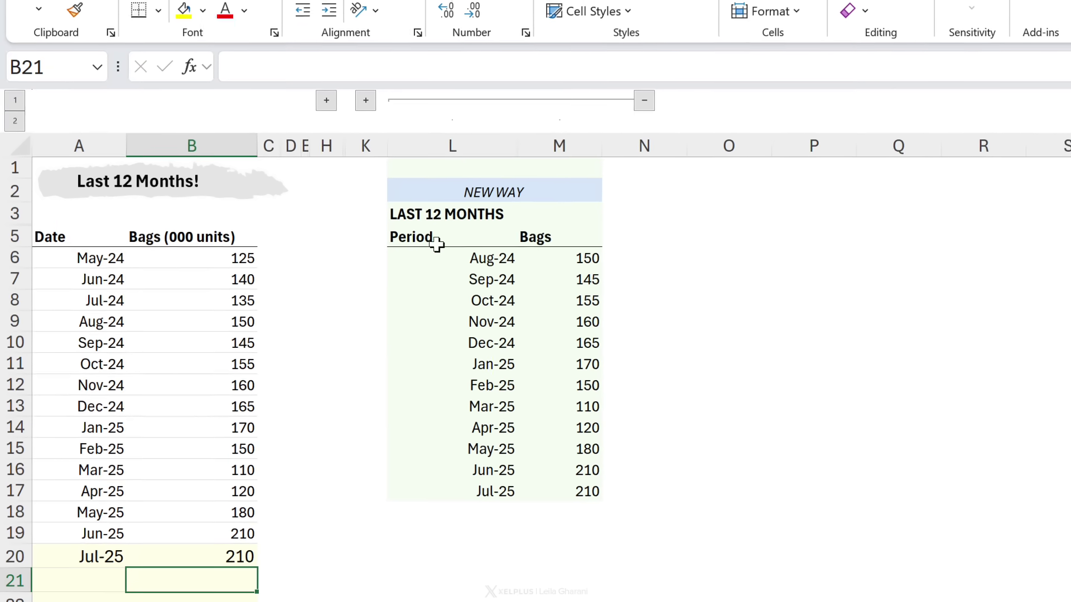
Insert a 2-D line chart of the NEW WAY table's Bags and place it beside the data
left_click_drag(448, 225, 589, 457)
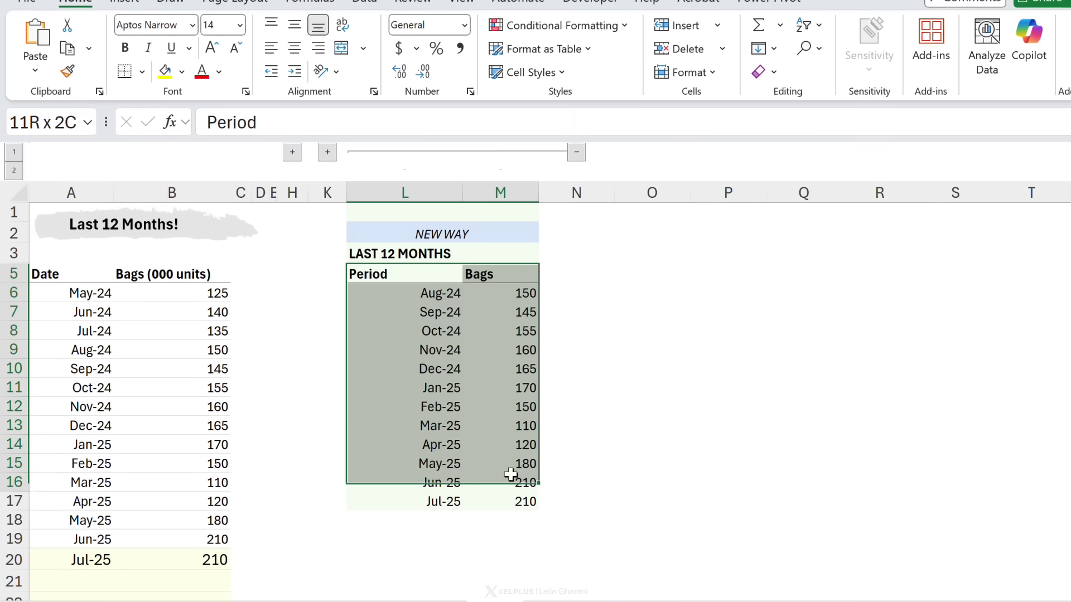
left_click_drag(511, 474, 510, 494)
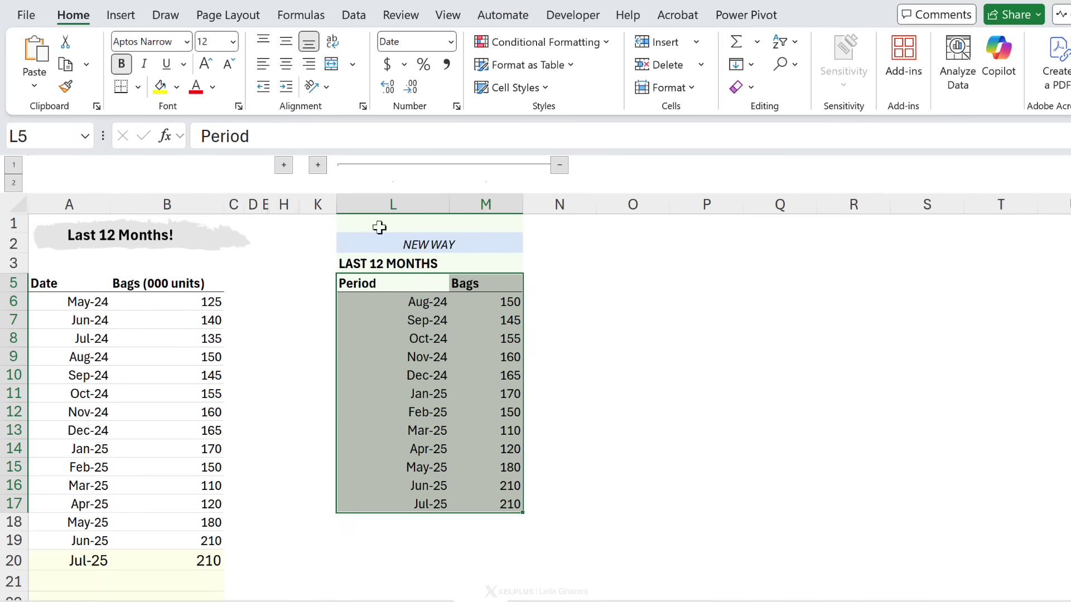
left_click(131, 0)
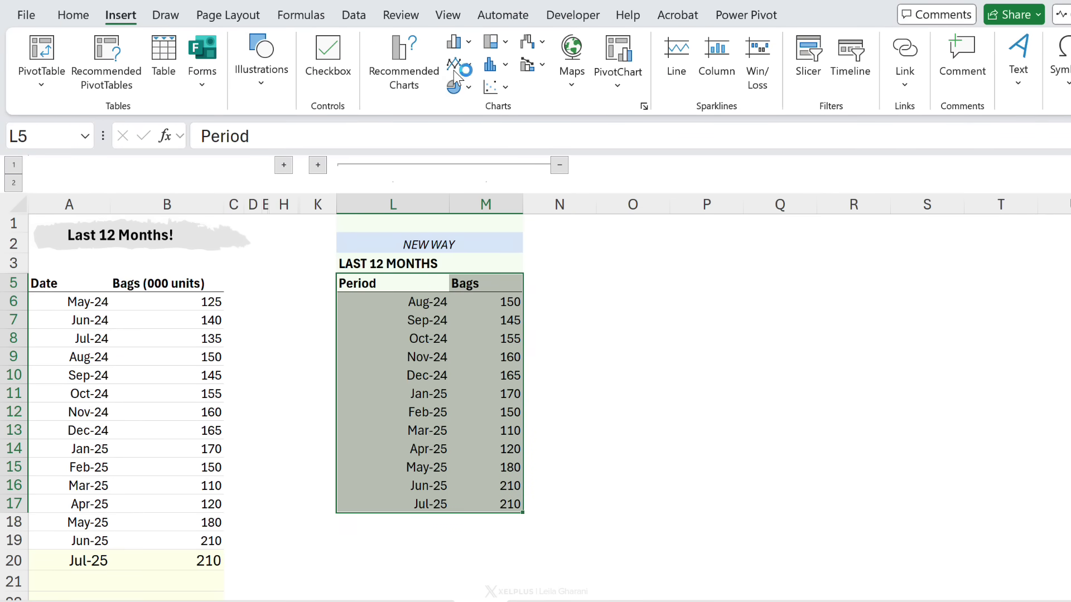
left_click(454, 63)
left_click(468, 137)
left_click_drag(454, 292, 358, 287)
scroll(120, 521, "down", 1)
Add an Aug-25 row (8/25) with 210 bags, shifting the chart to Sep-24–Aug-25
left_click(89, 526)
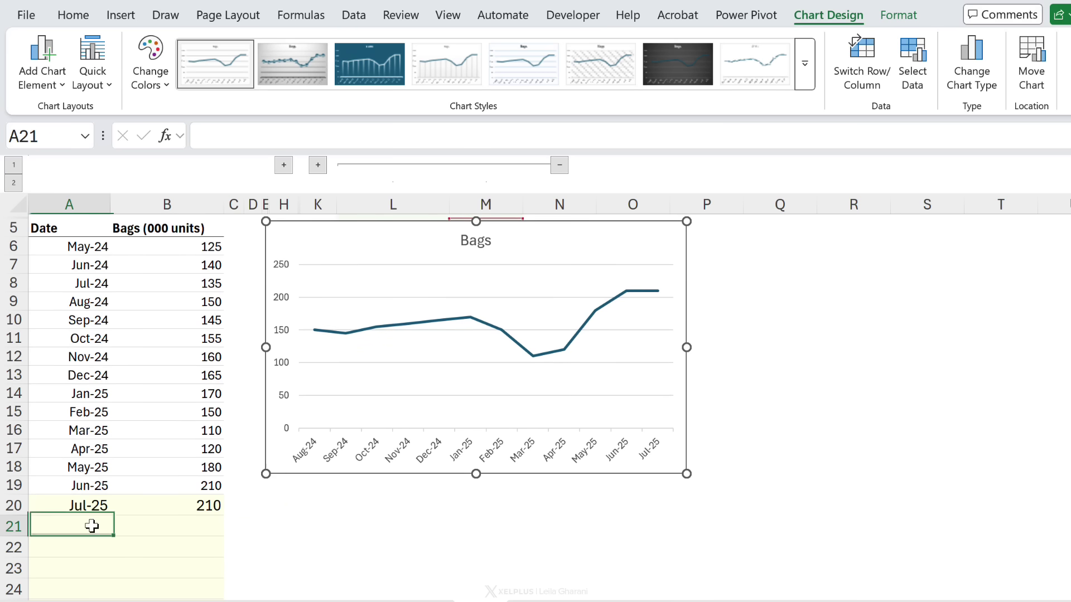
type("8/25")
key("Tab")
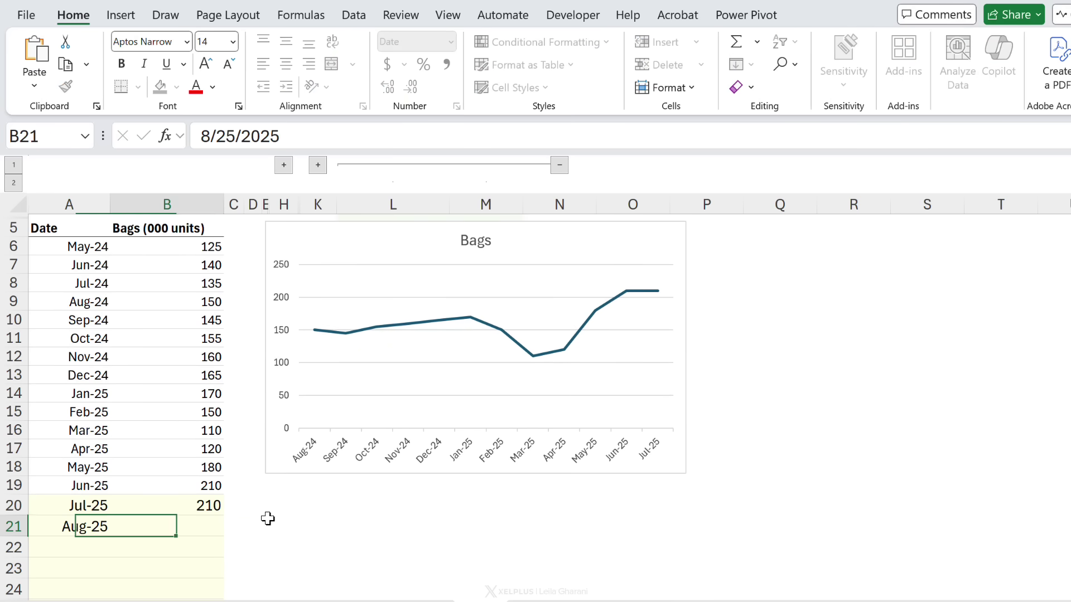
type("210")
key("Return")
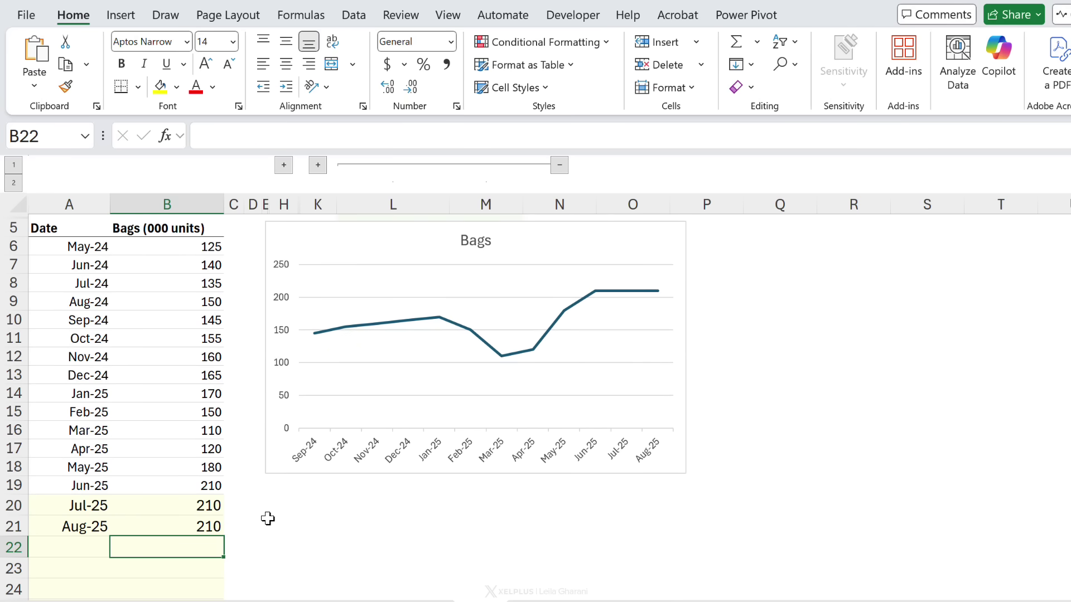